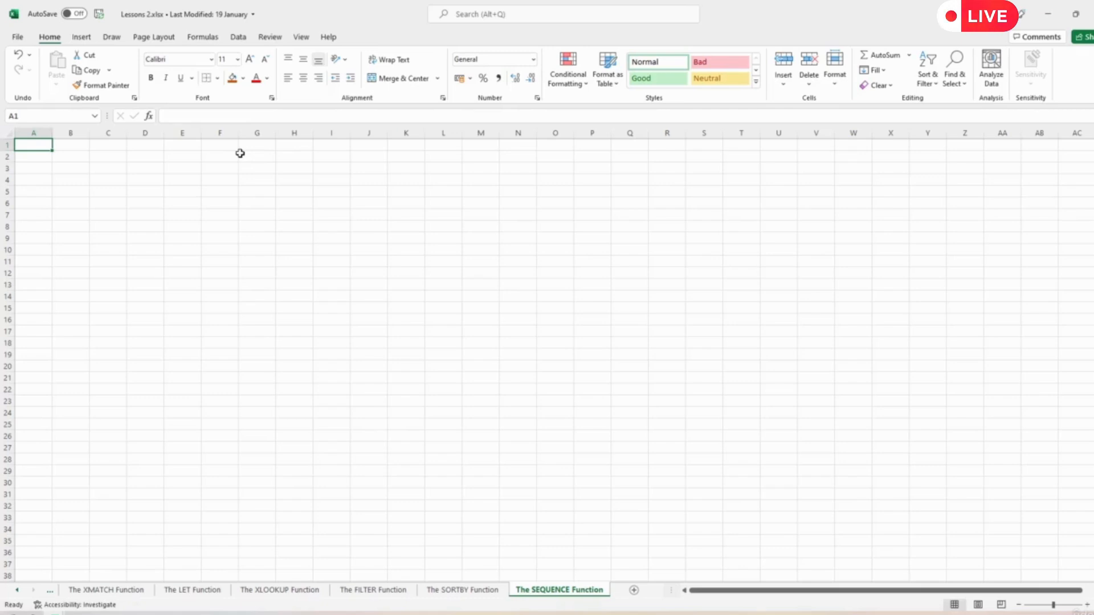
Enter =SEQUENCE(3,7) in cell B2 to generate a grid of 3 rows by 7 columns.
click(67, 158)
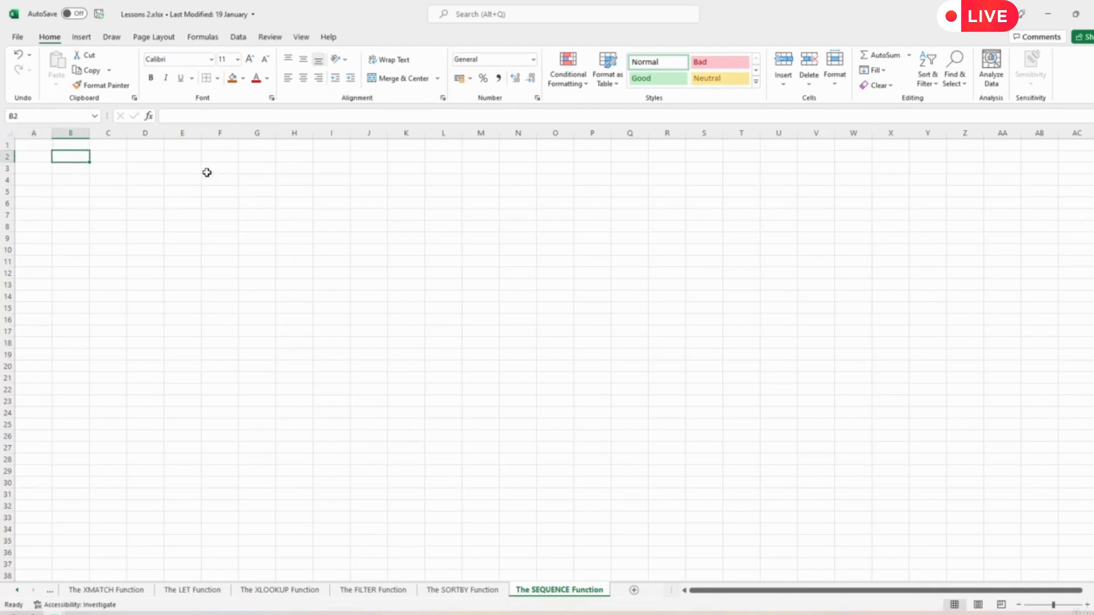
text(=sequence)
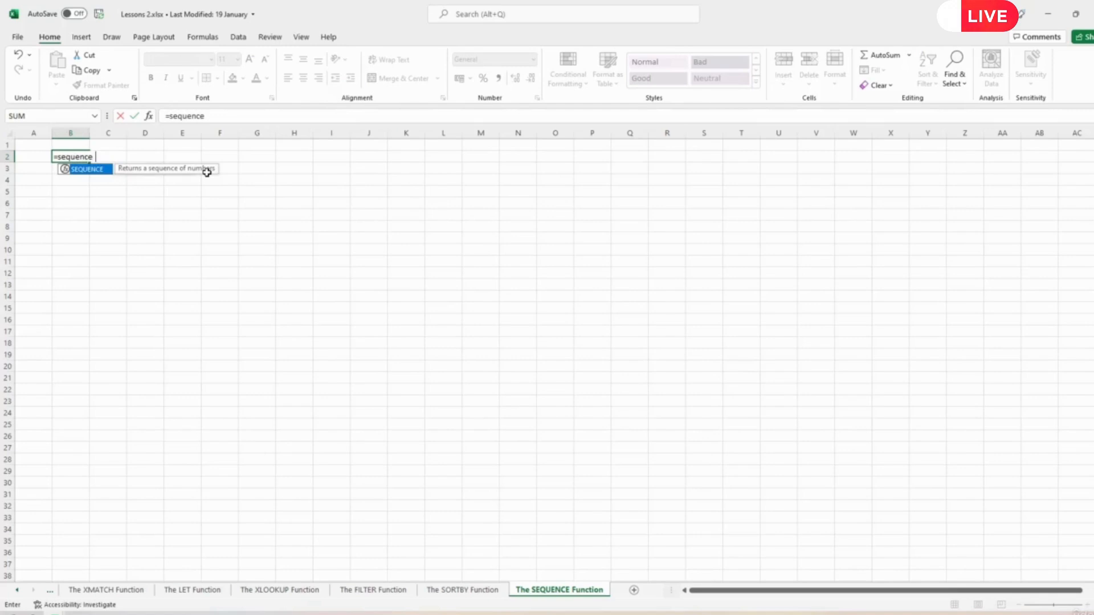
text(()
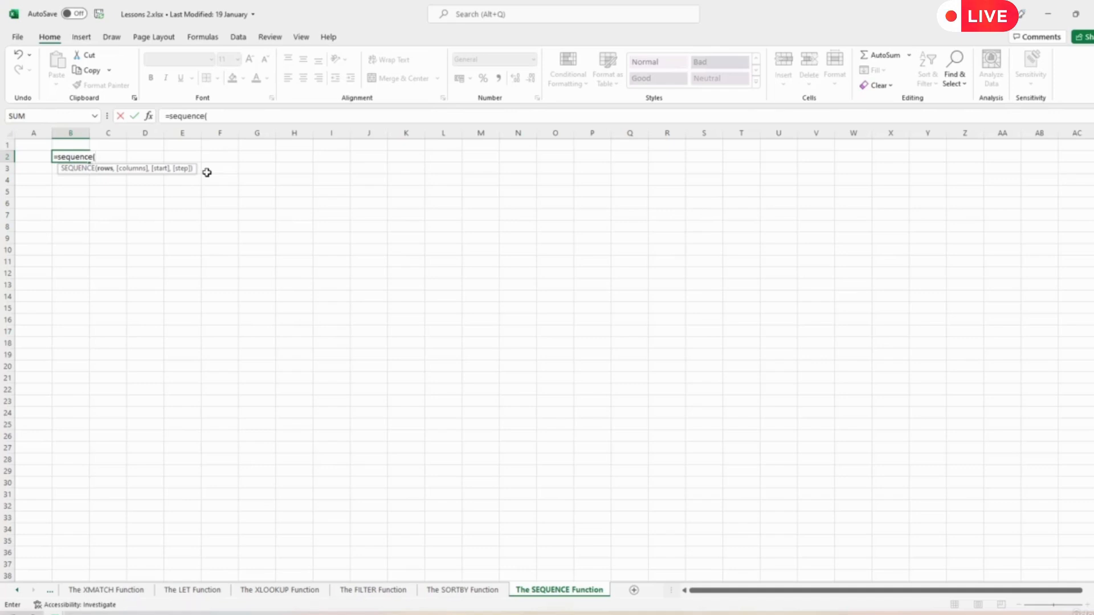
text(3,7))
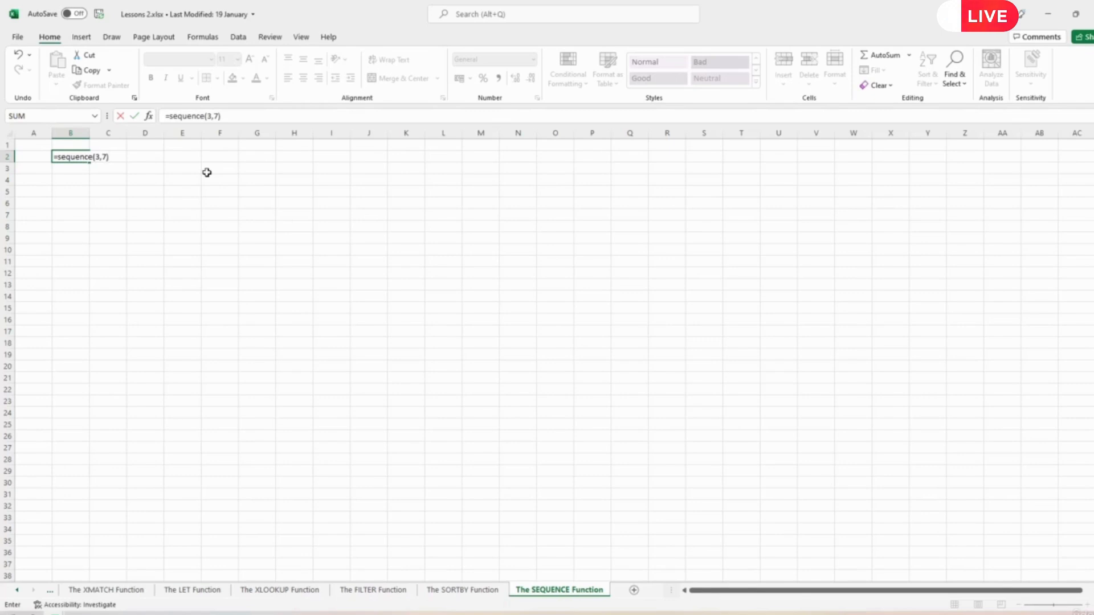
key(Return)
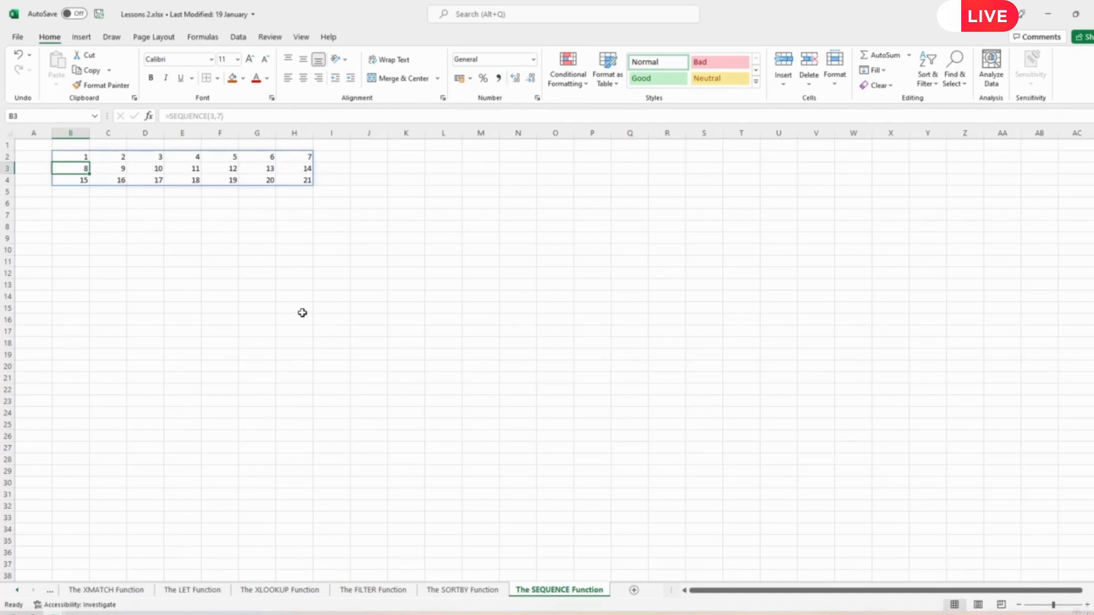
Enter =SEQUENCE(3,7,123) in cell B6 to generate a 3-by-7 grid starting at 123.
click(74, 205)
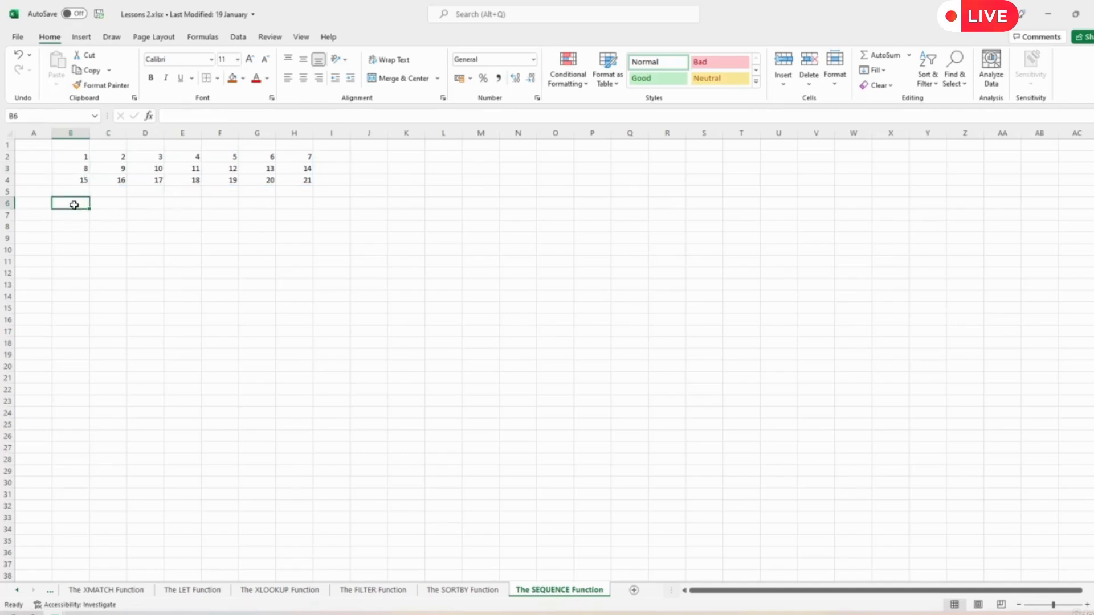
text(=sequence)
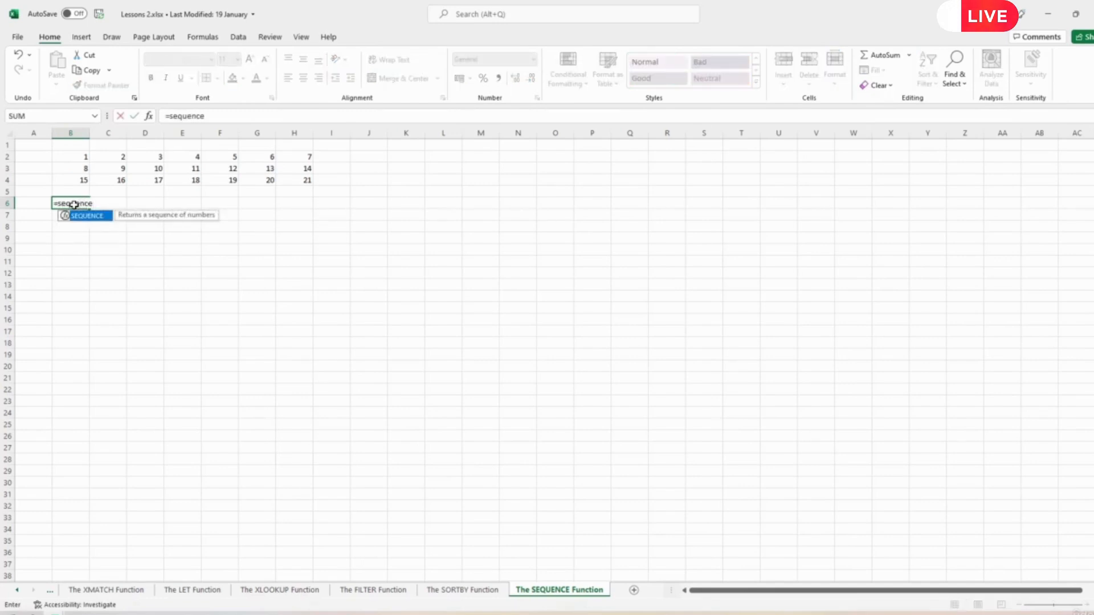
text(()
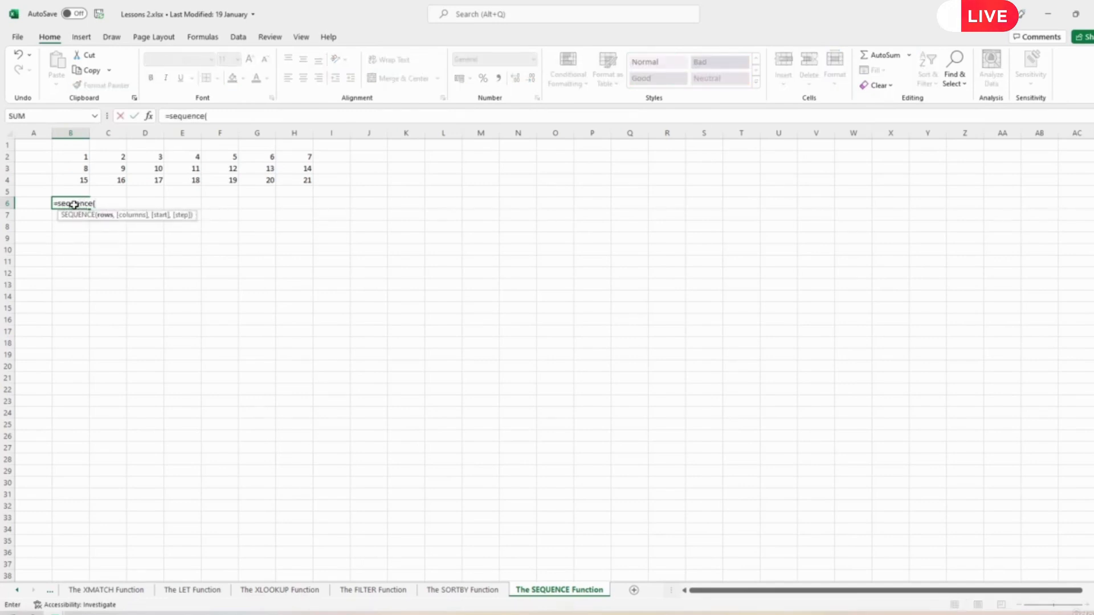
text(3,7)
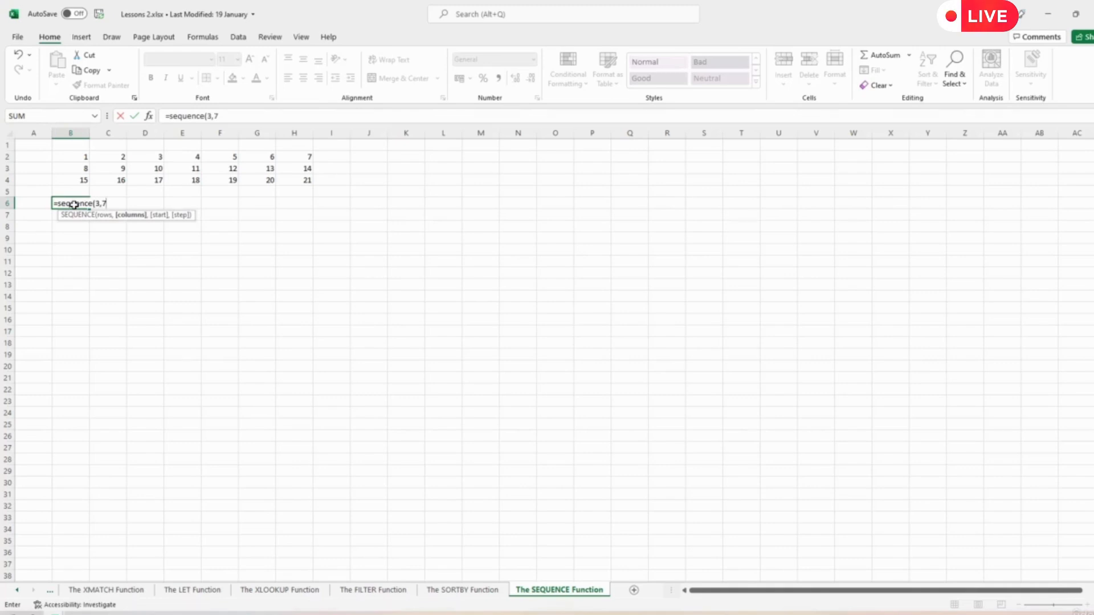
text(,123)
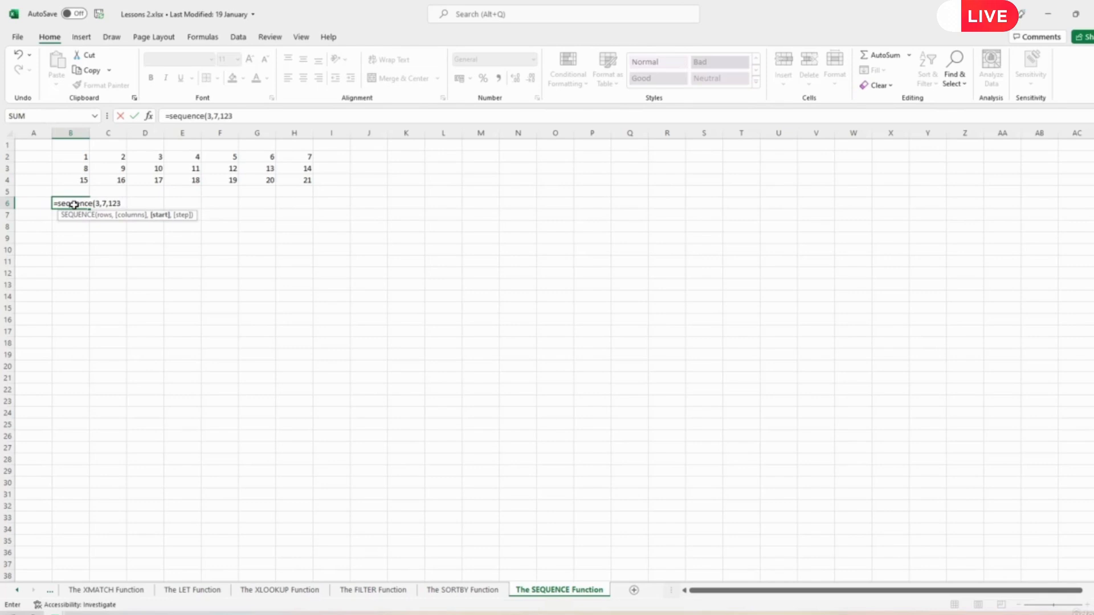
text())
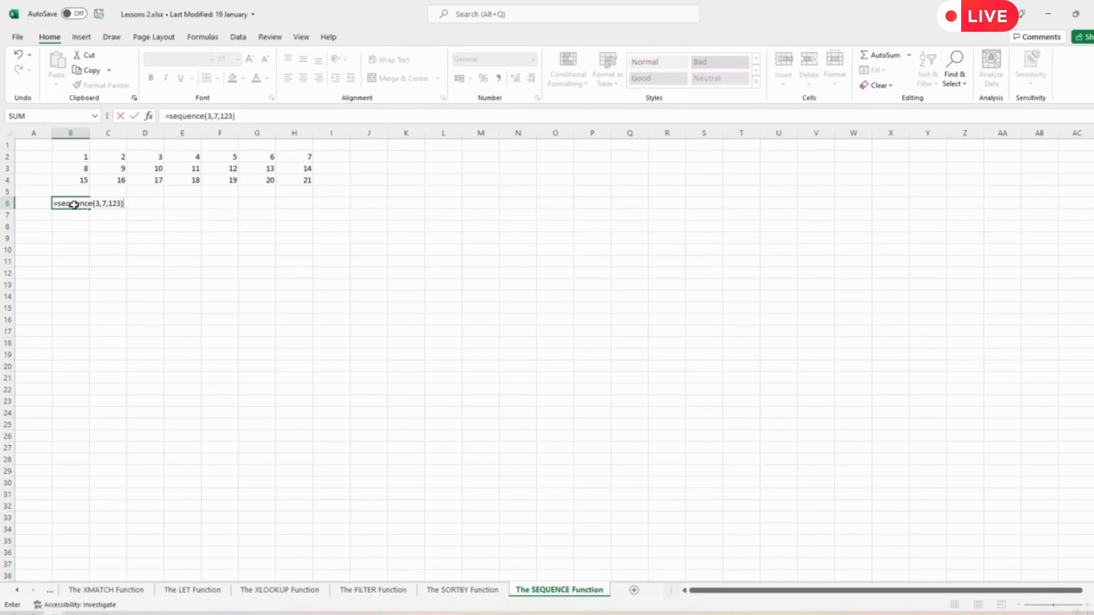
key(Return)
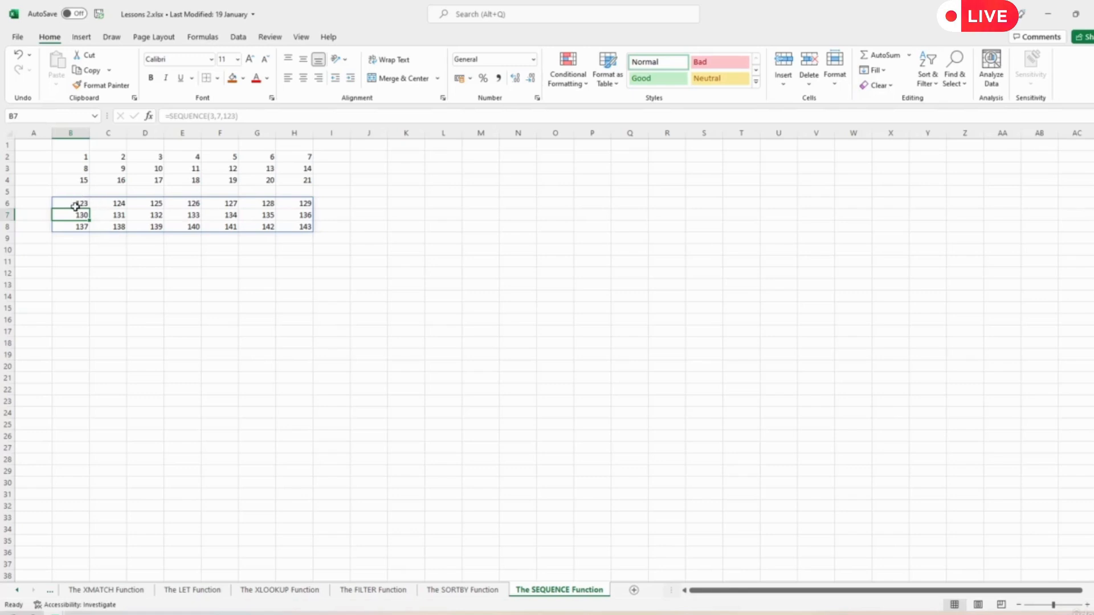
Enter =SEQUENCE(3, 7, 123, 8) in cell B10 to generate a 3-by-7 grid starting at 123 in steps of 8.
click(73, 252)
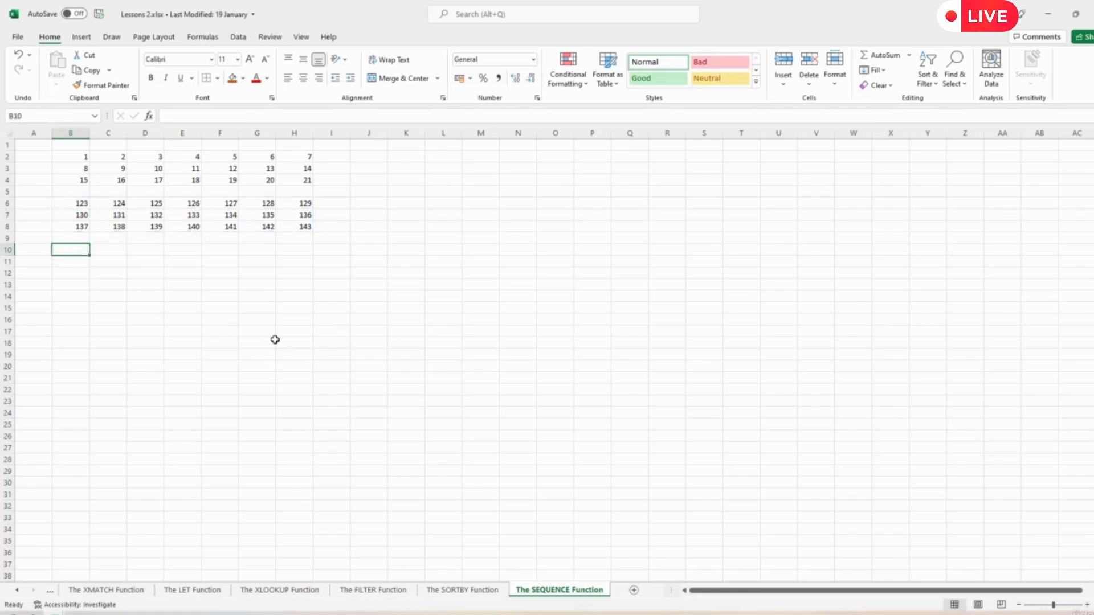
text(=se)
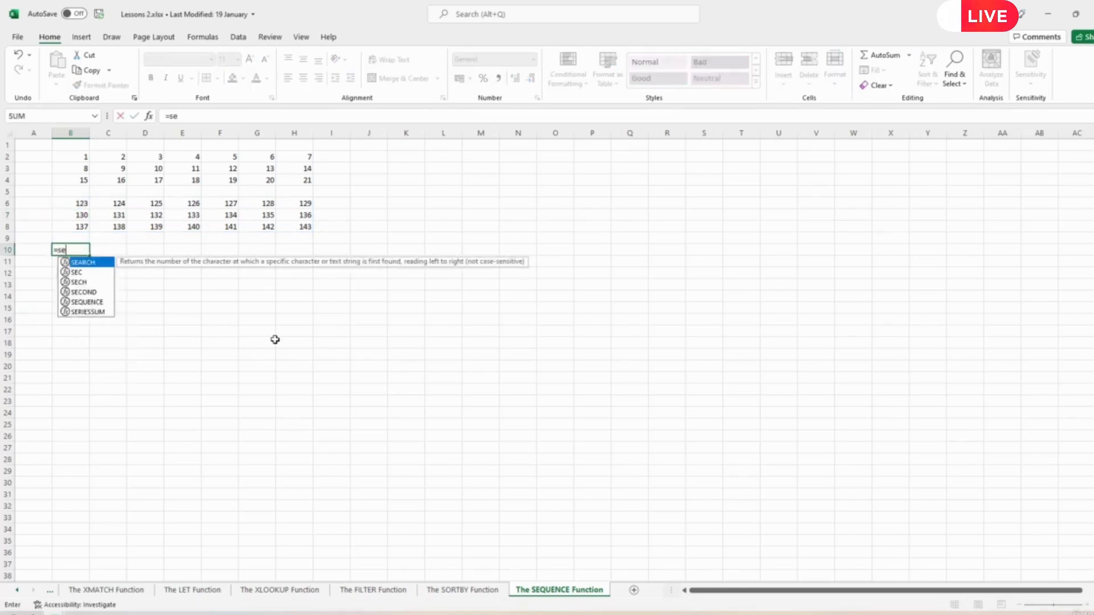
text(quence()
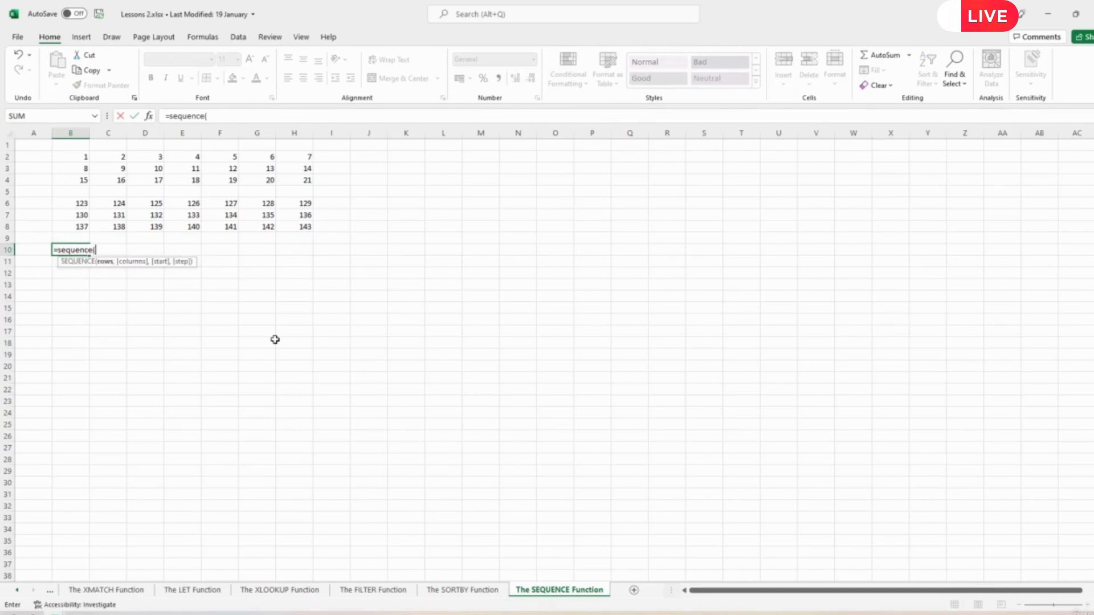
text(3, 7, 123,)
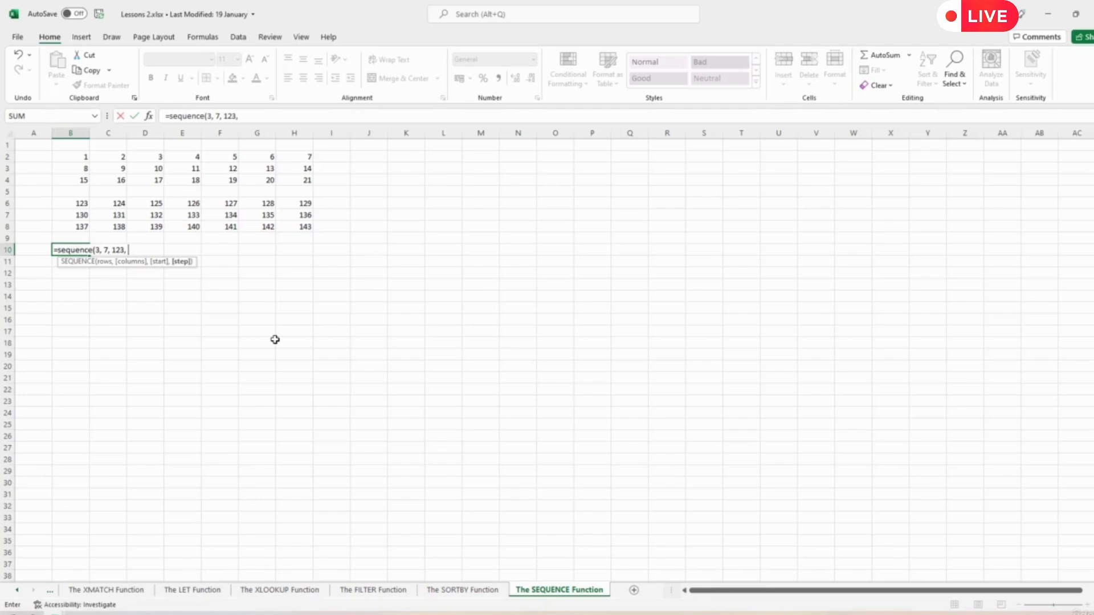
text(8))
key(Return)
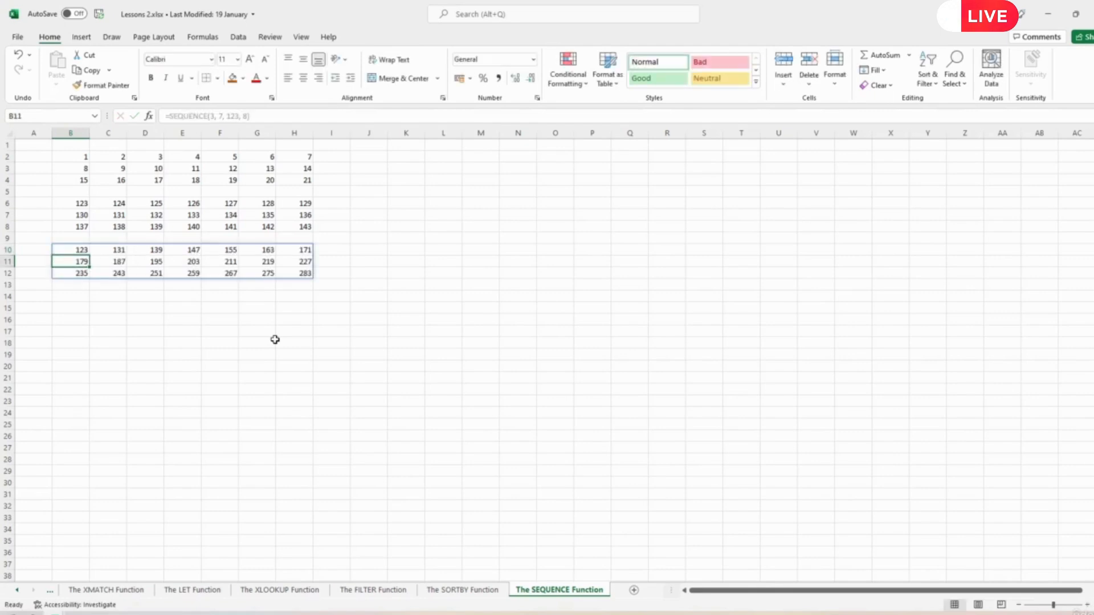
Compare the first cells and increments of the sequences starting in B6 and B10.
click(81, 201)
click(74, 250)
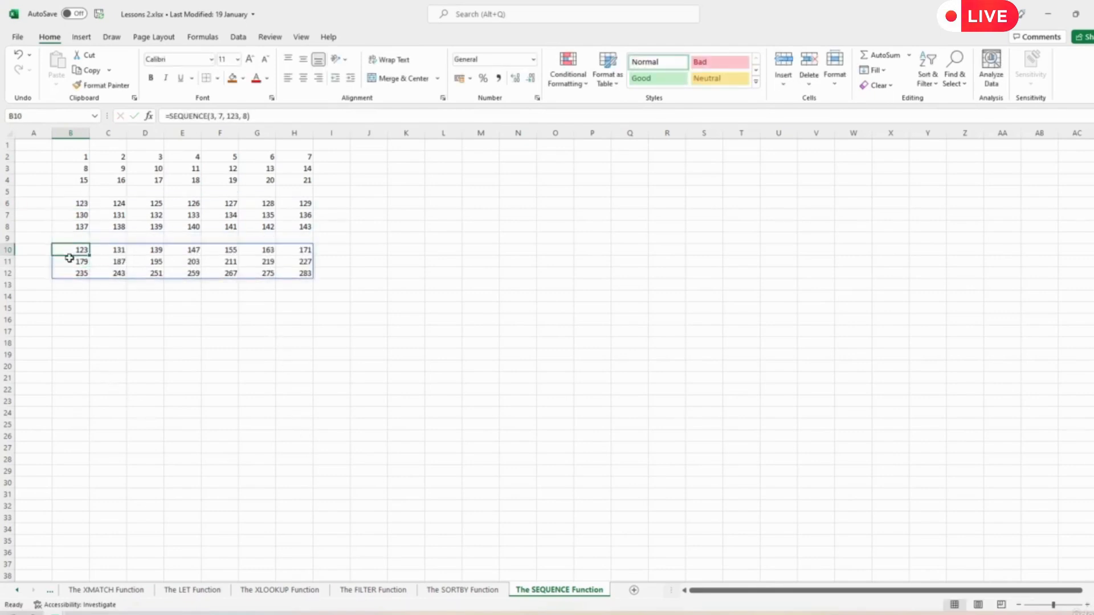
click(74, 204)
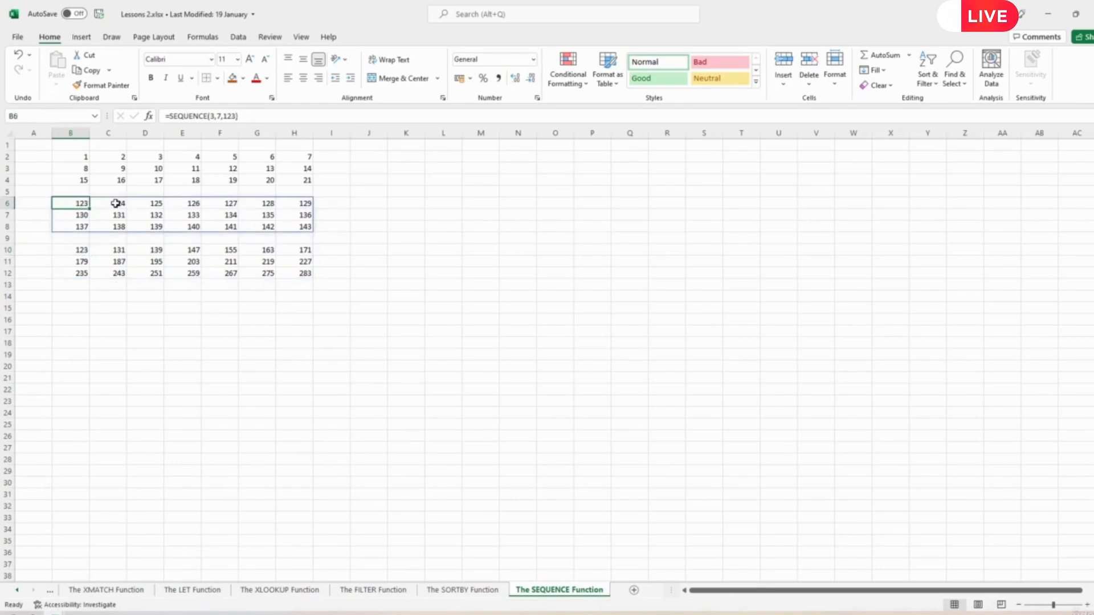
click(115, 204)
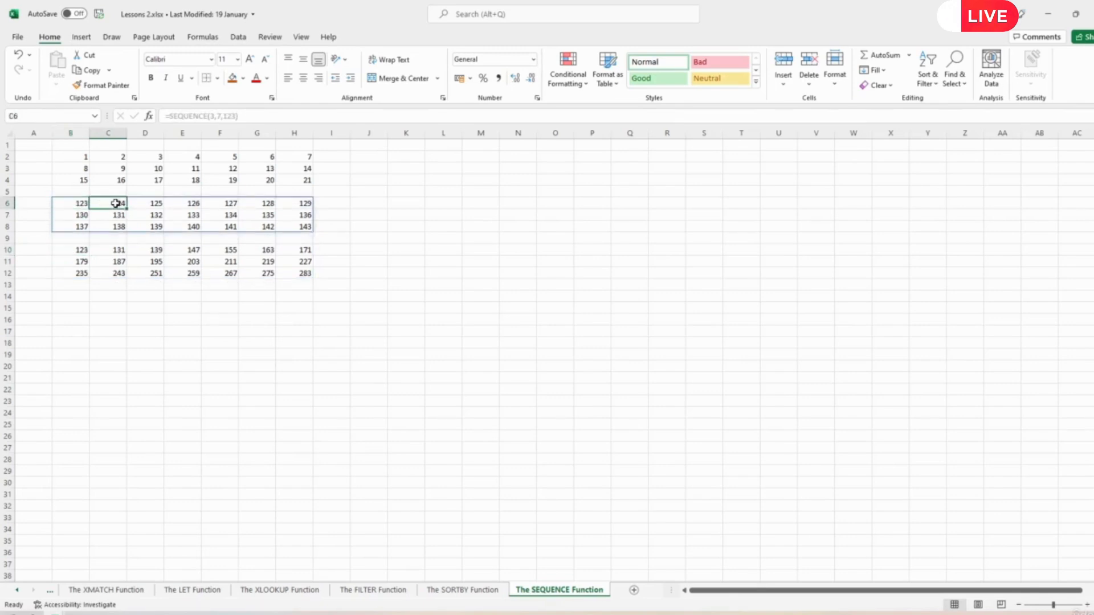
click(76, 248)
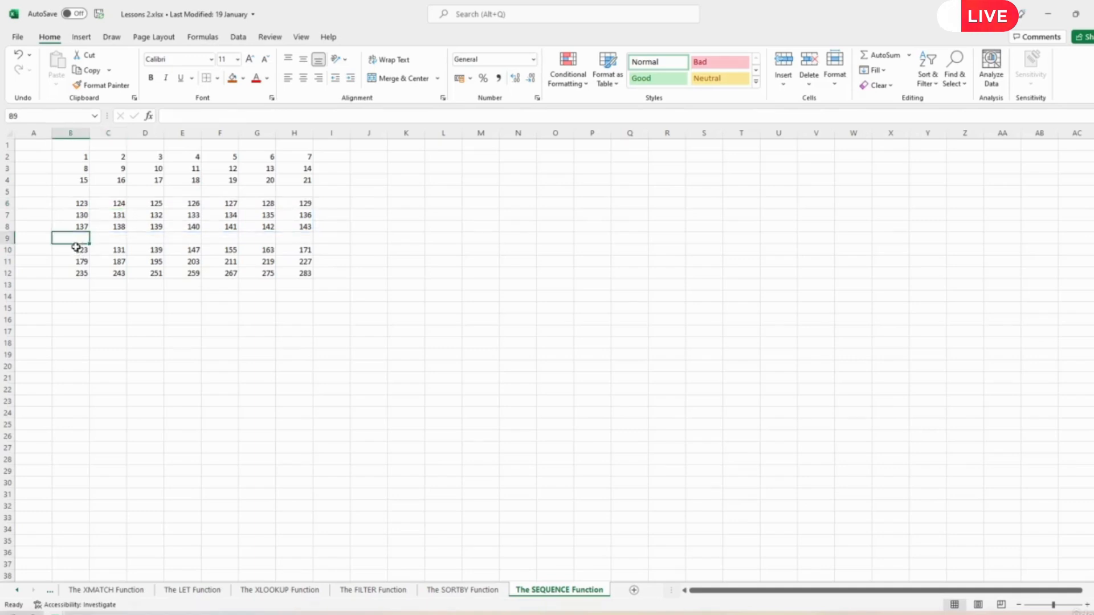
click(119, 249)
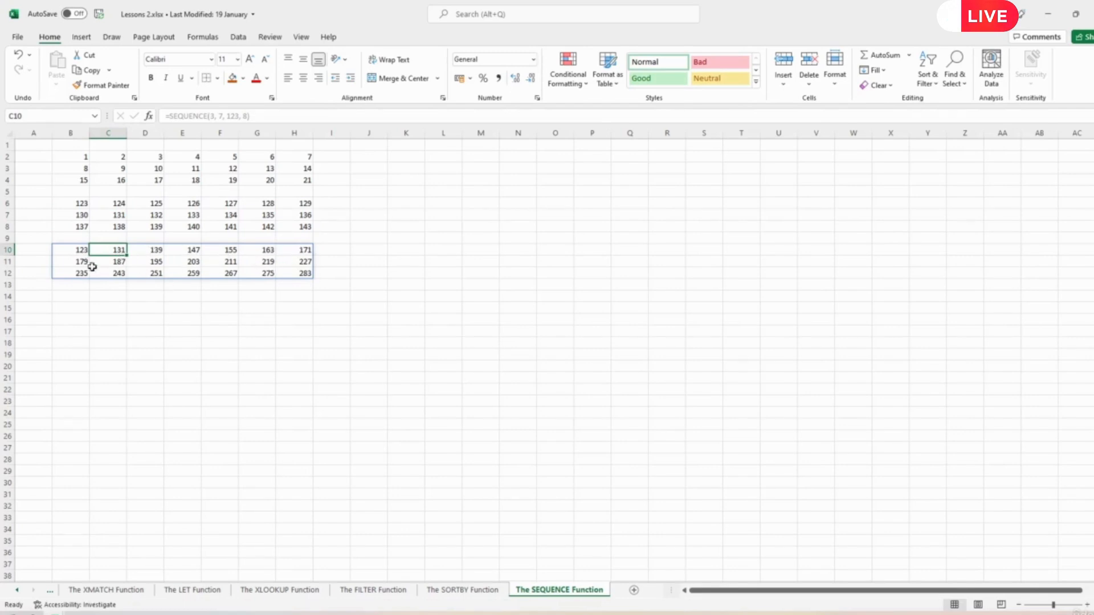
click(78, 251)
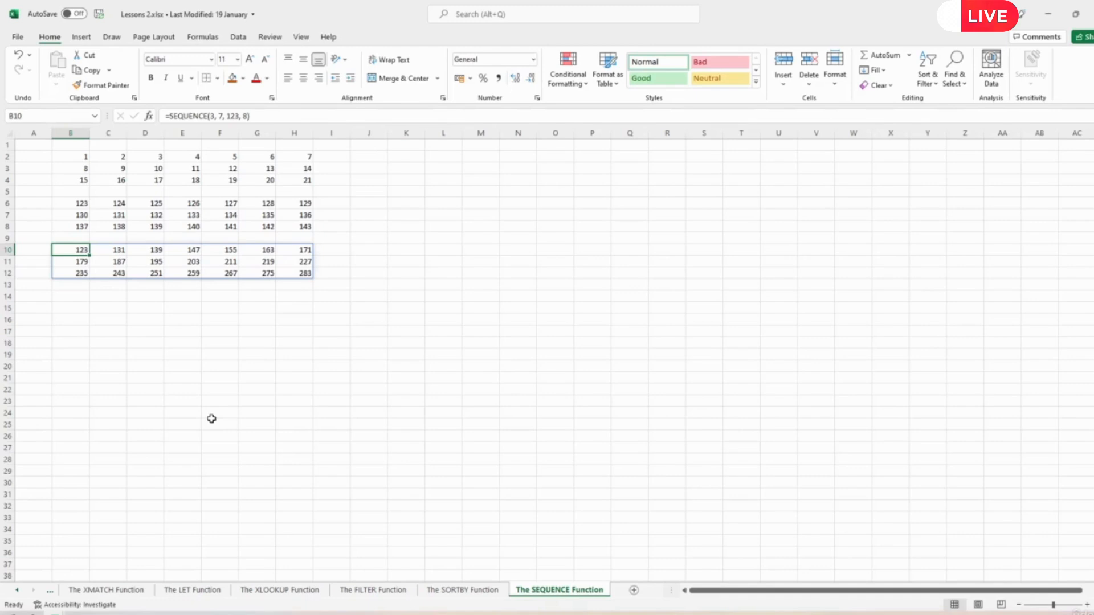
Enter =SEQUENCE(1,12) in cell B15 to generate one row of 12 numbers.
click(79, 307)
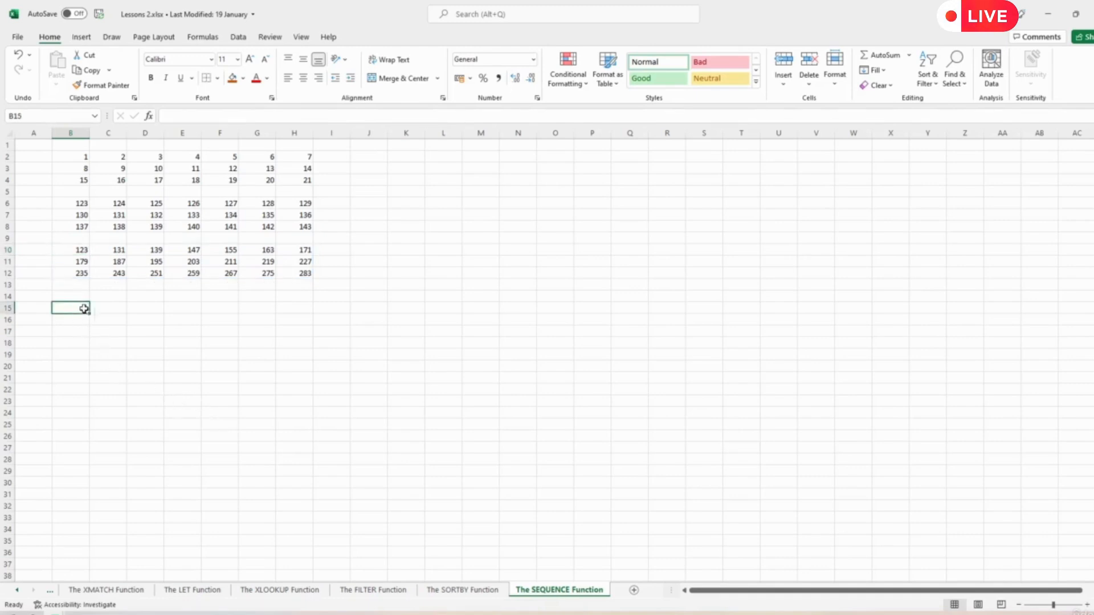
text(=)
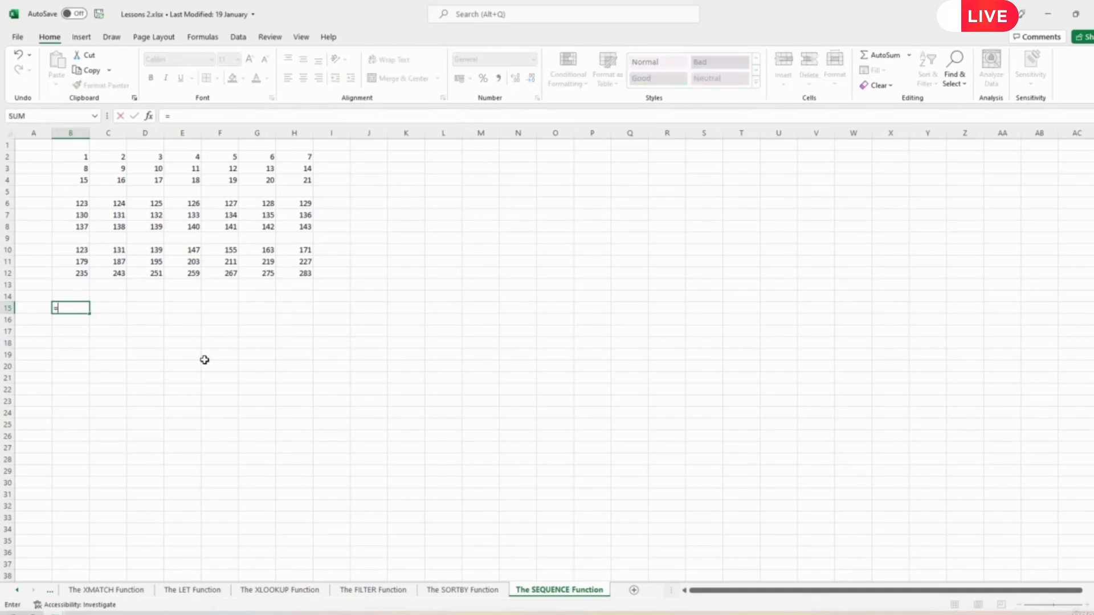
text(sequence)
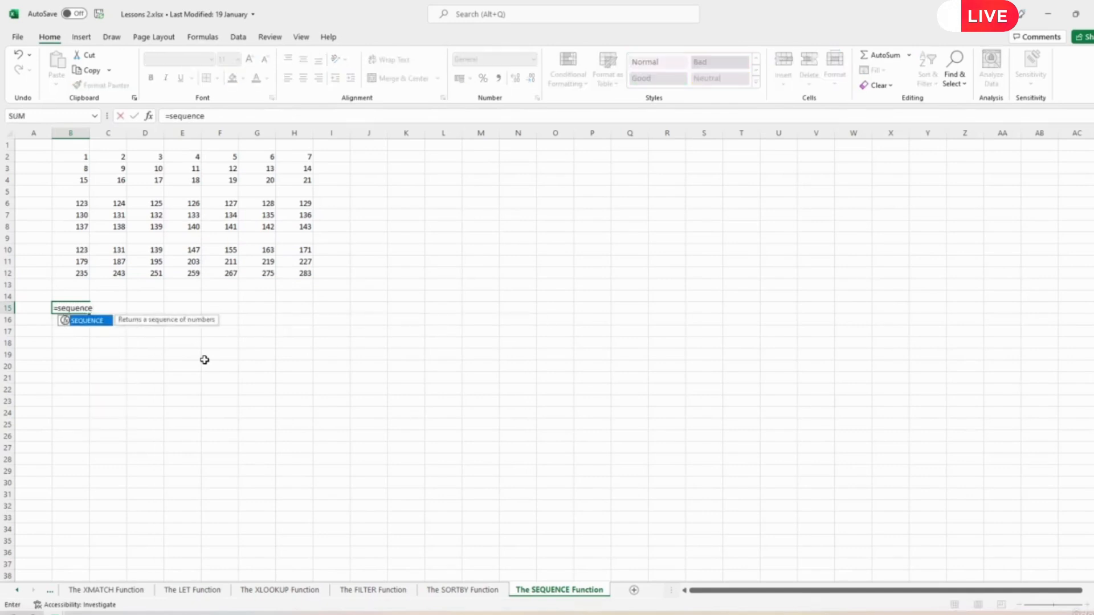
text(()
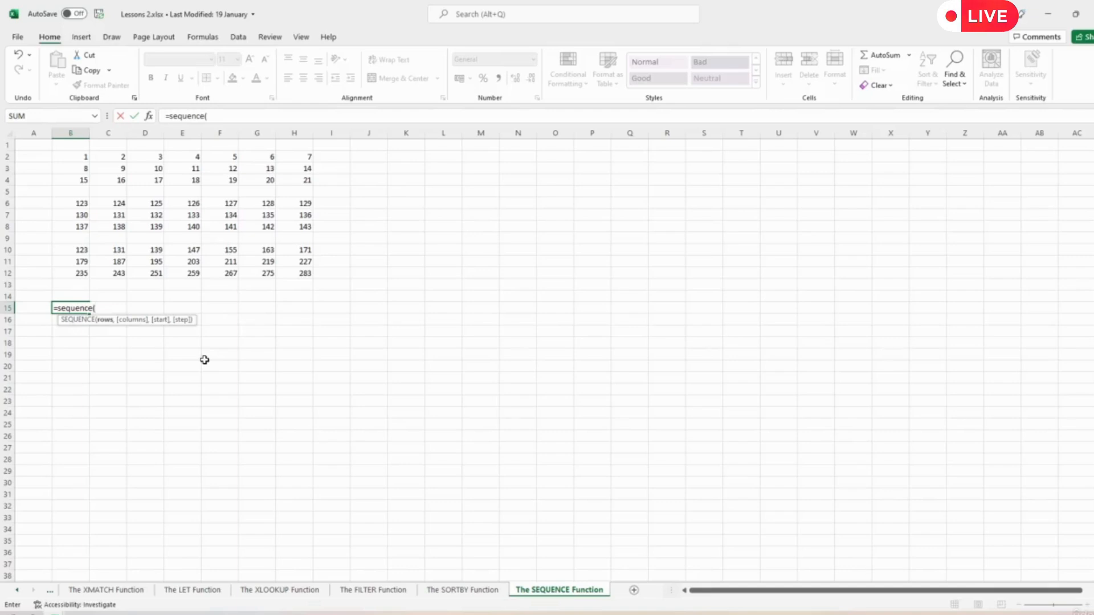
text(1,12))
key(BackSpace)
key(BackSpace)
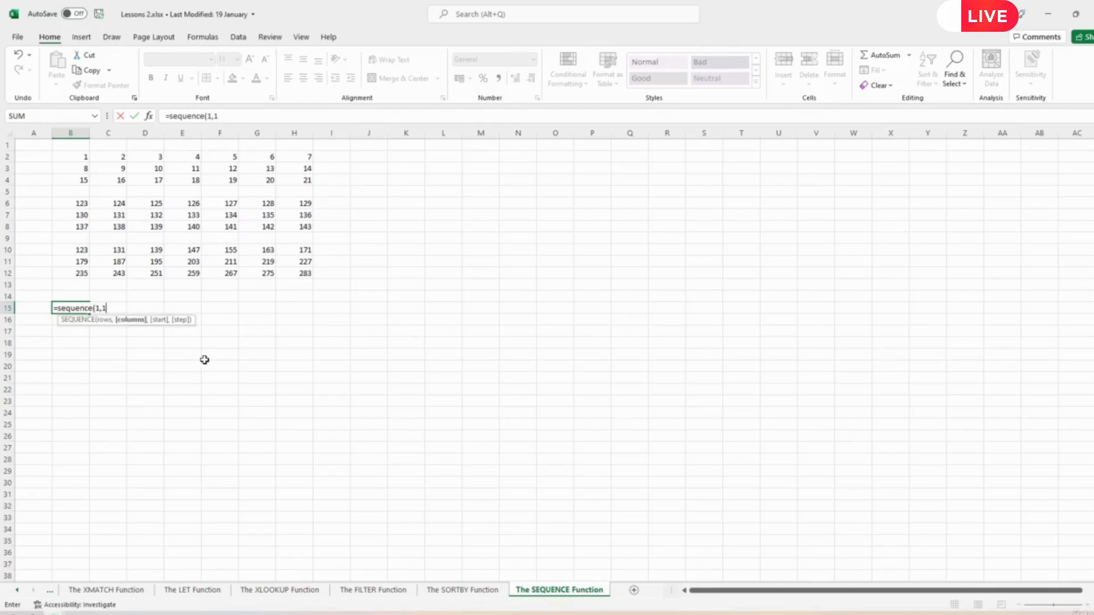
text(2))
key(Return)
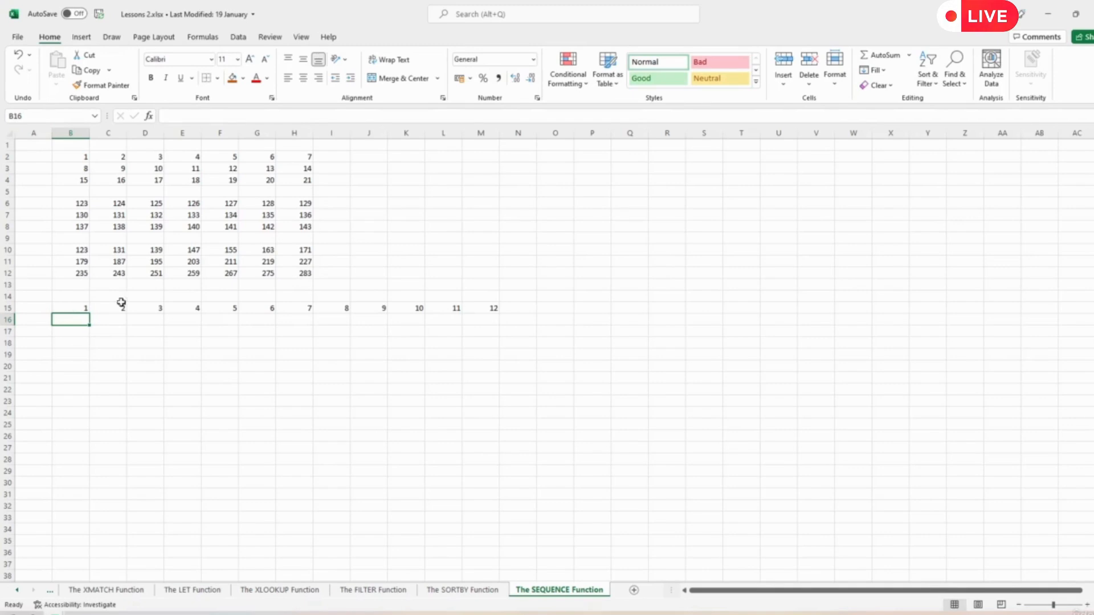
Wrap the sequence in cell B15 in TEXT with the "mmm" format, giving =TEXT(SEQUENCE(1,12), "mmm").
click(72, 307)
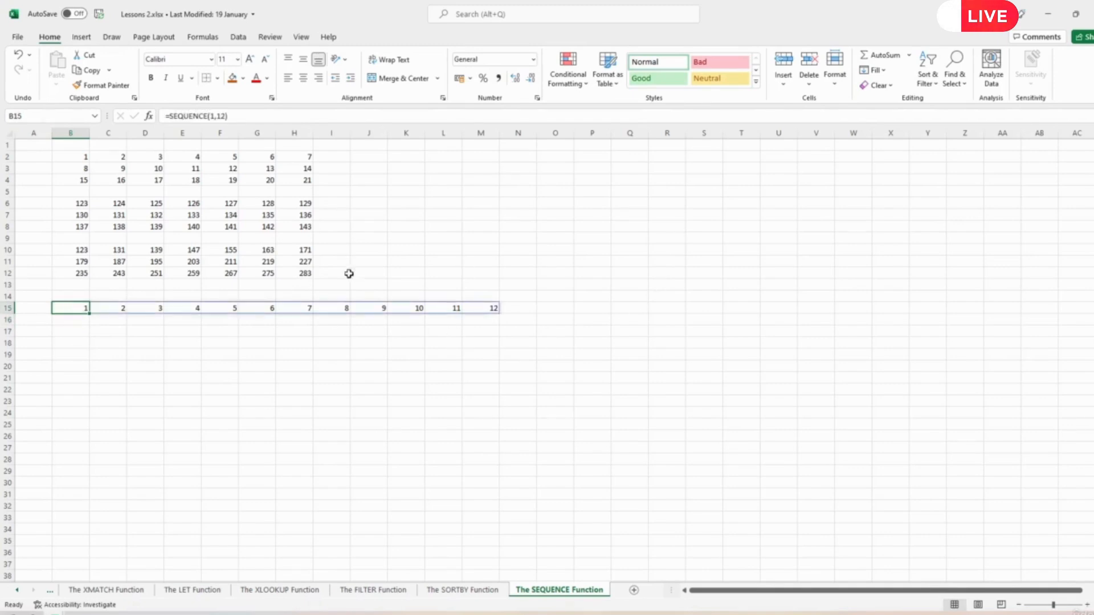
click(170, 116)
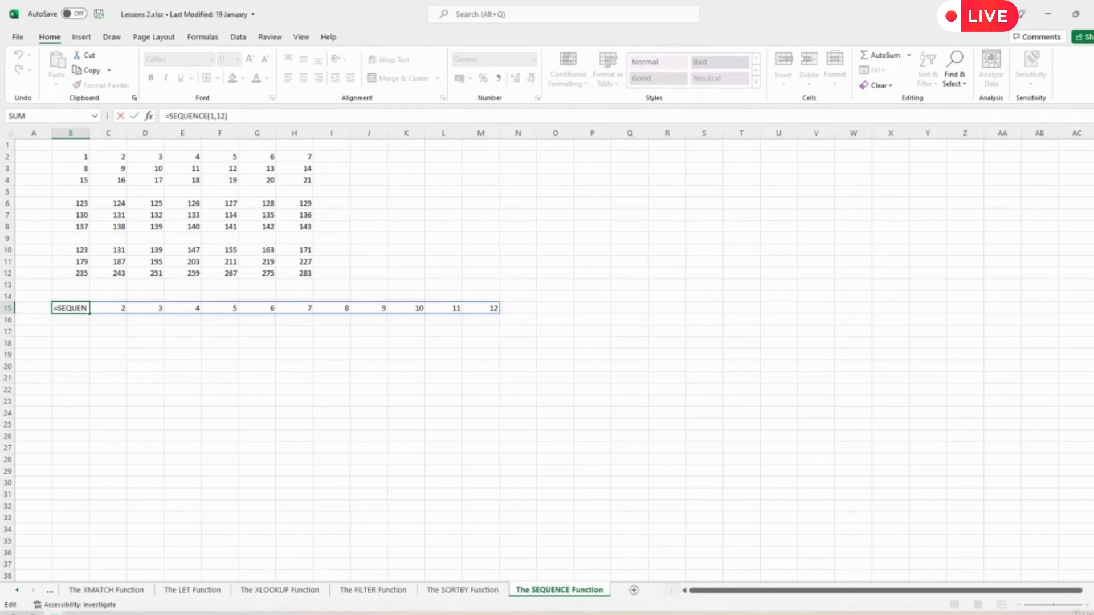
key(ctrl+Return)
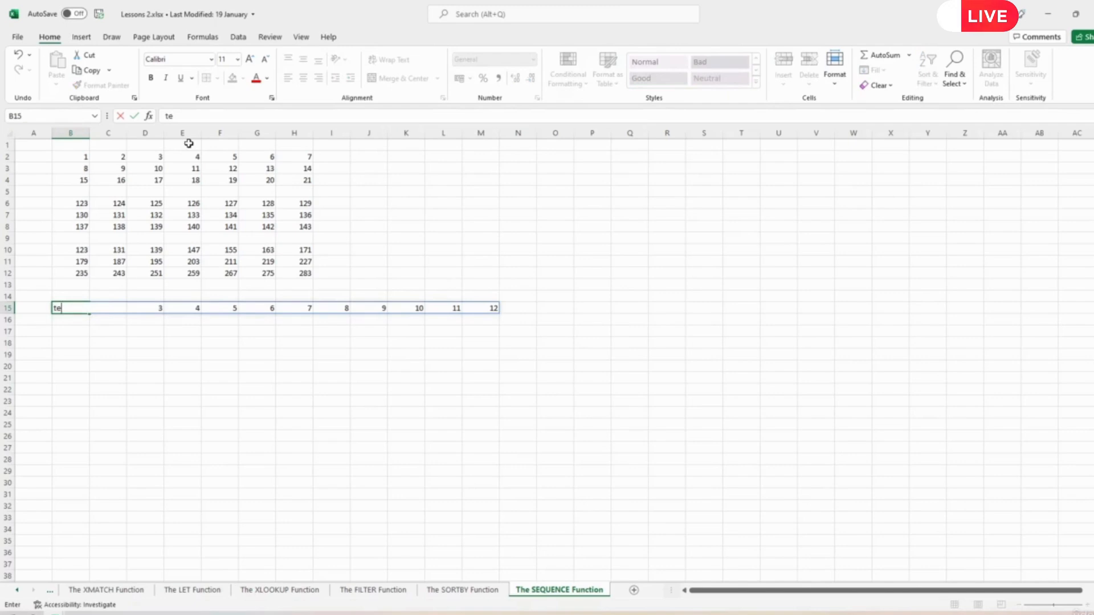
key(F2)
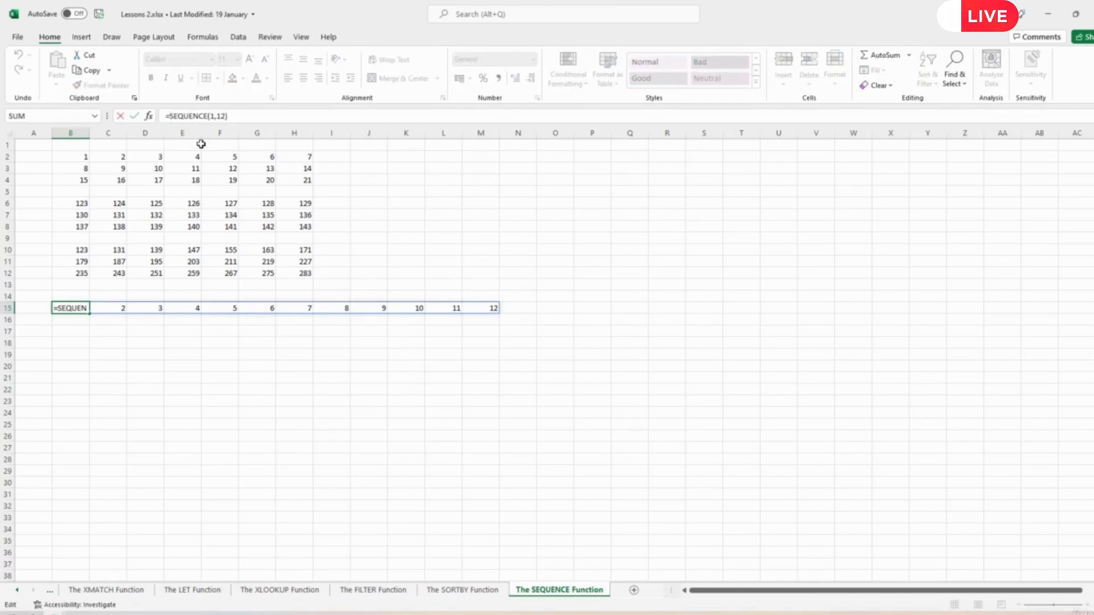
text(text()
key(End)
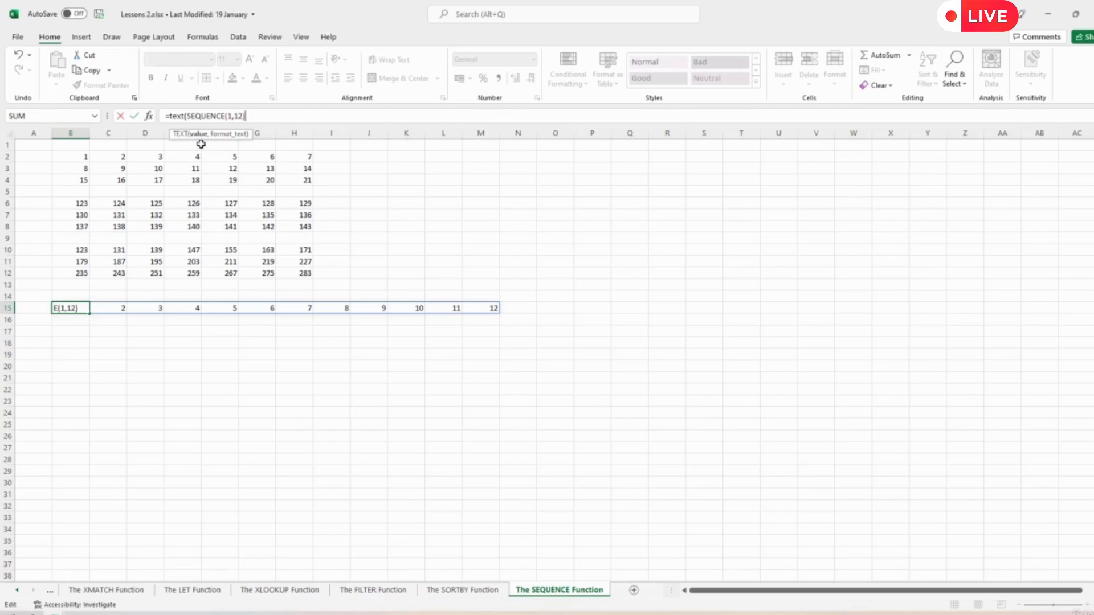
text(, "mmm")
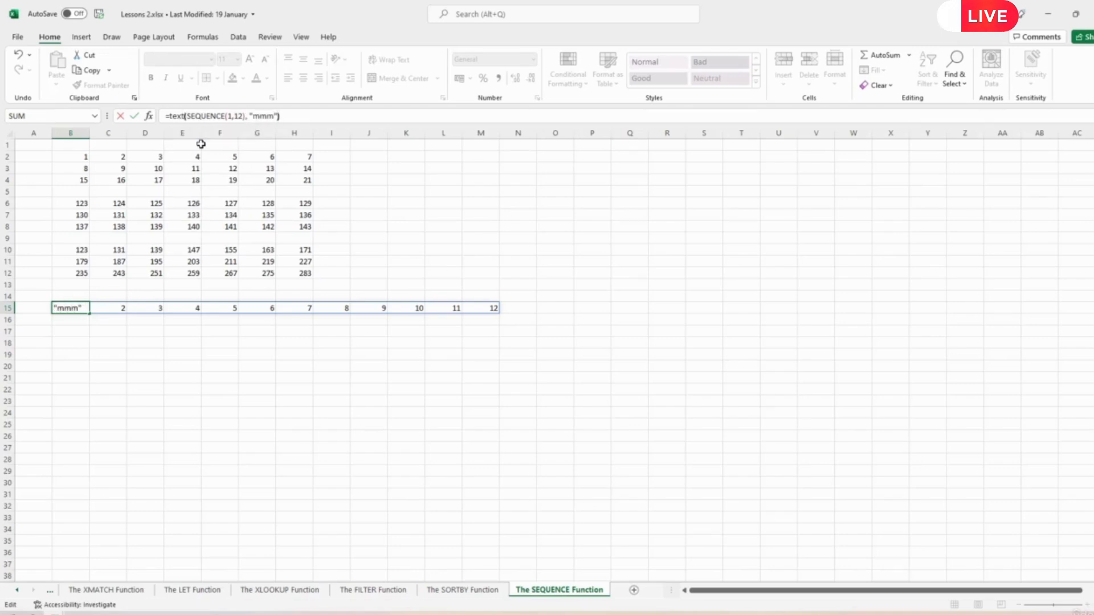
text())
key(Return)
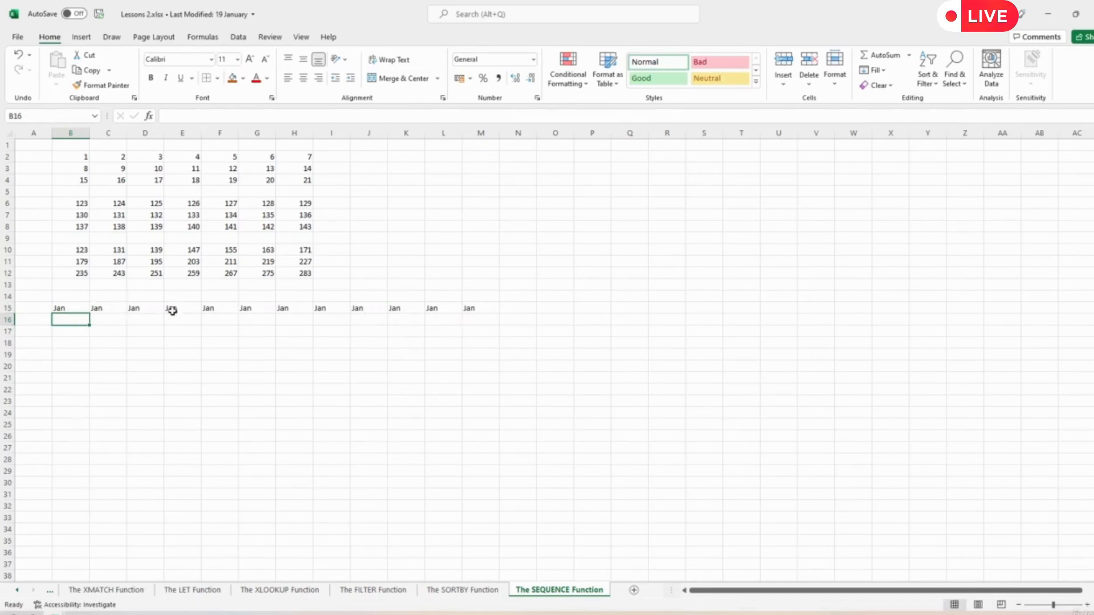
Nest the SEQUENCE in cell B15 as the month of a DATE with year 2022 and day 1, giving =TEXT(DATE(2022, SEQUENCE(1,12), 1), "mmm").
click(68, 309)
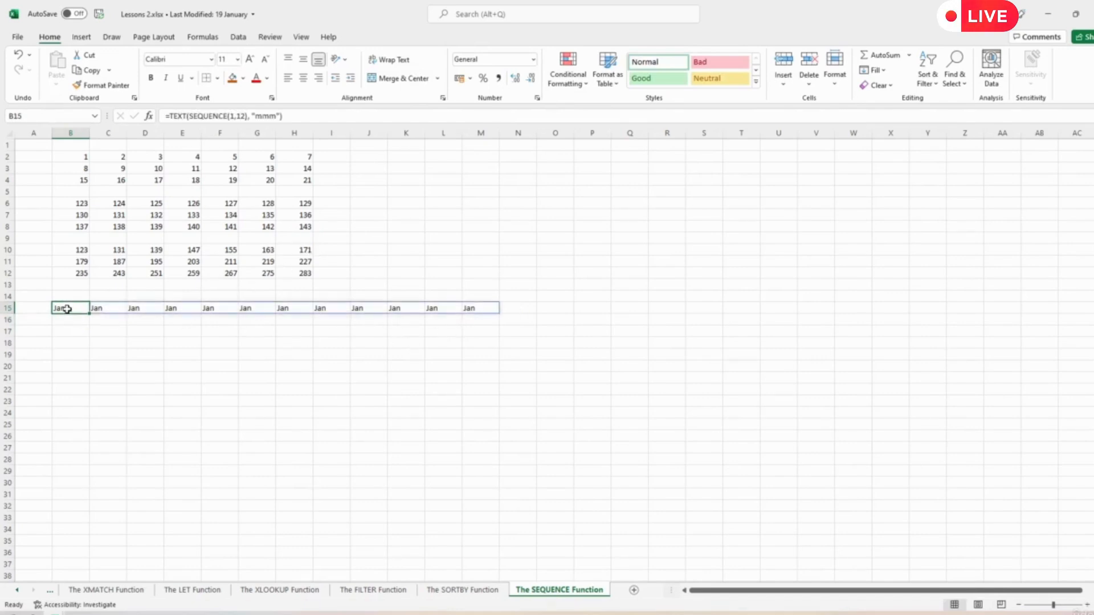
click(189, 116)
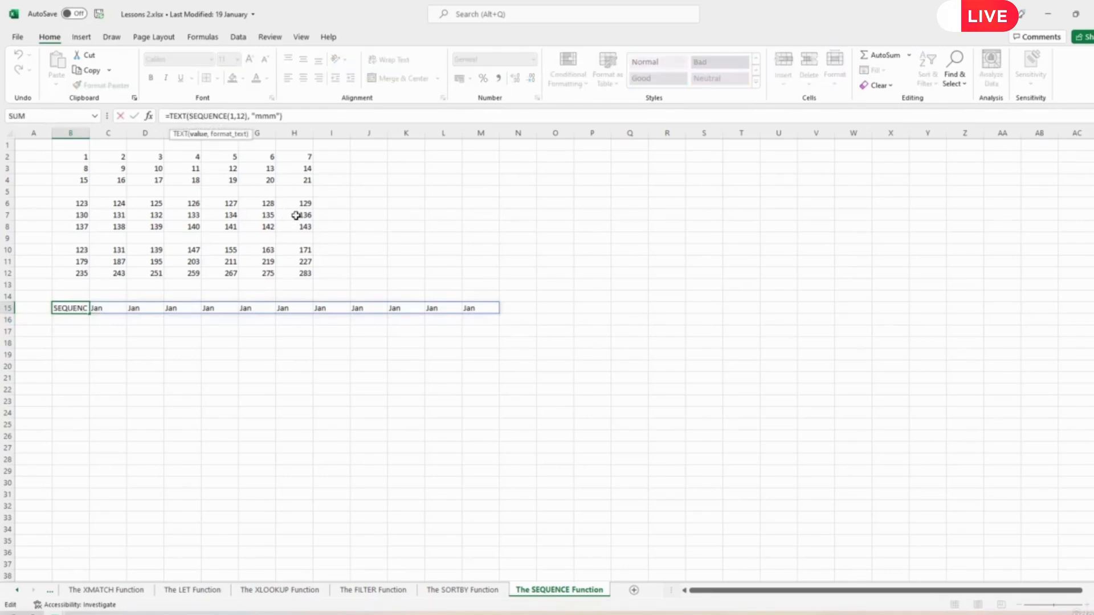
text(date)
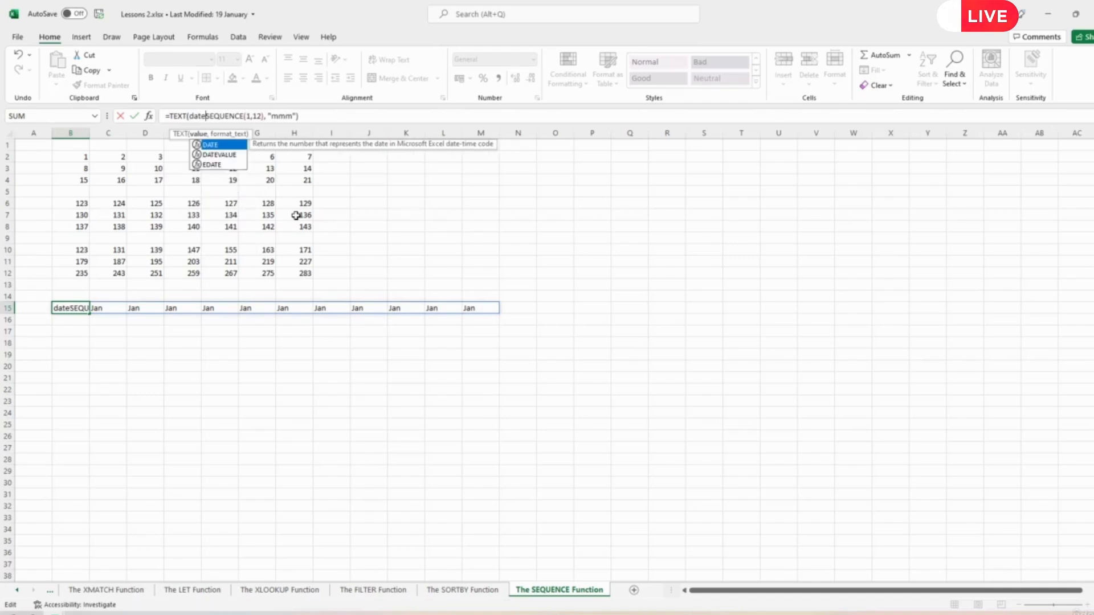
text(()
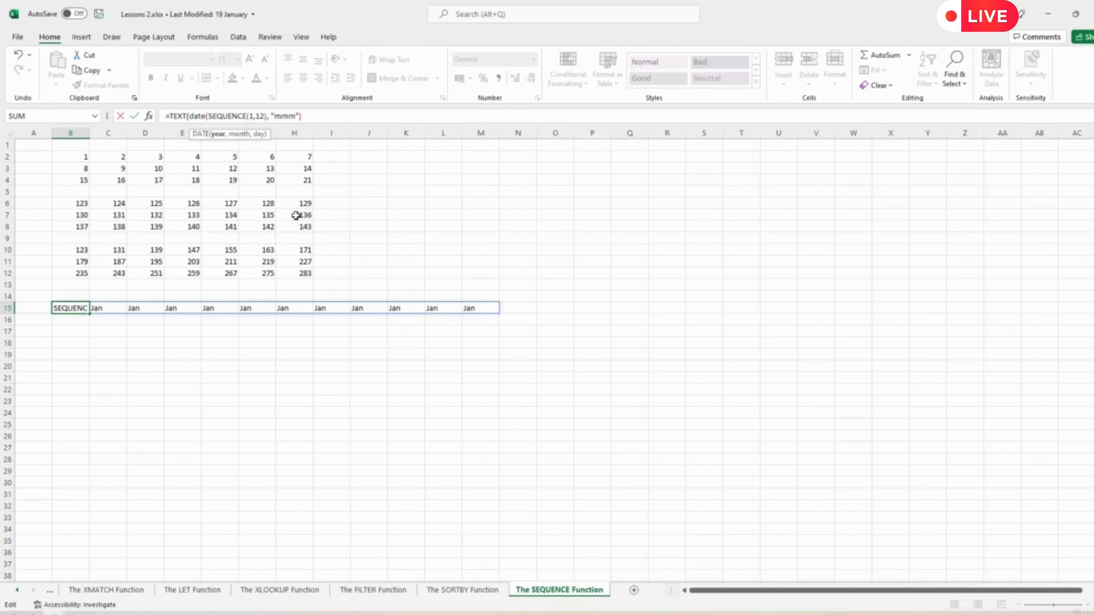
text(2022)
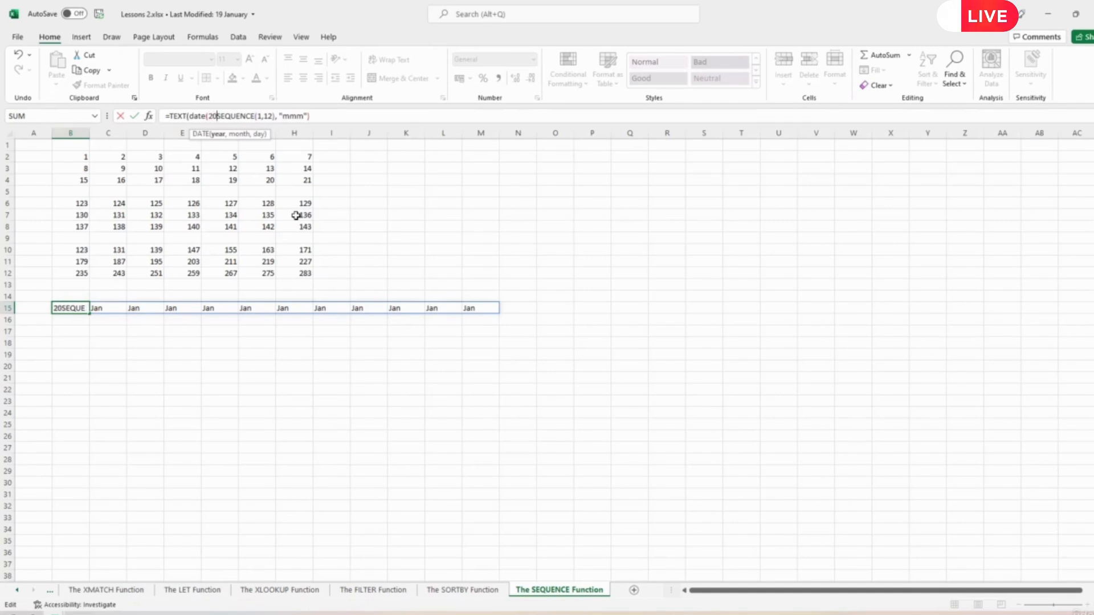
text(,)
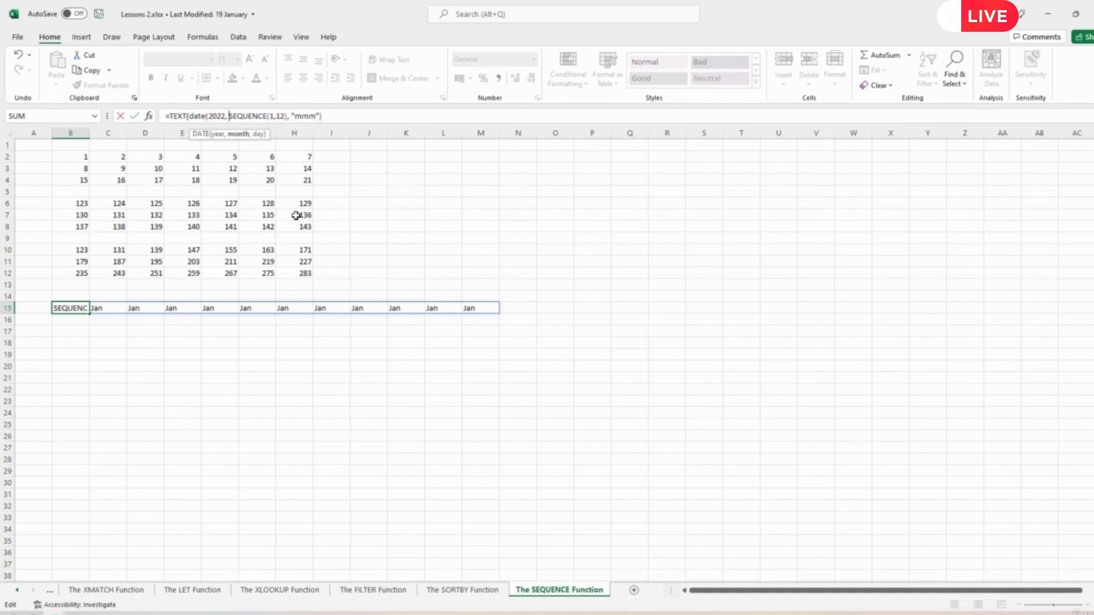
key(Right)
key(Right)
key(Right)
key(Right)
key(Right)
key(Right)
key(Right)
key(Right)
key(Right)
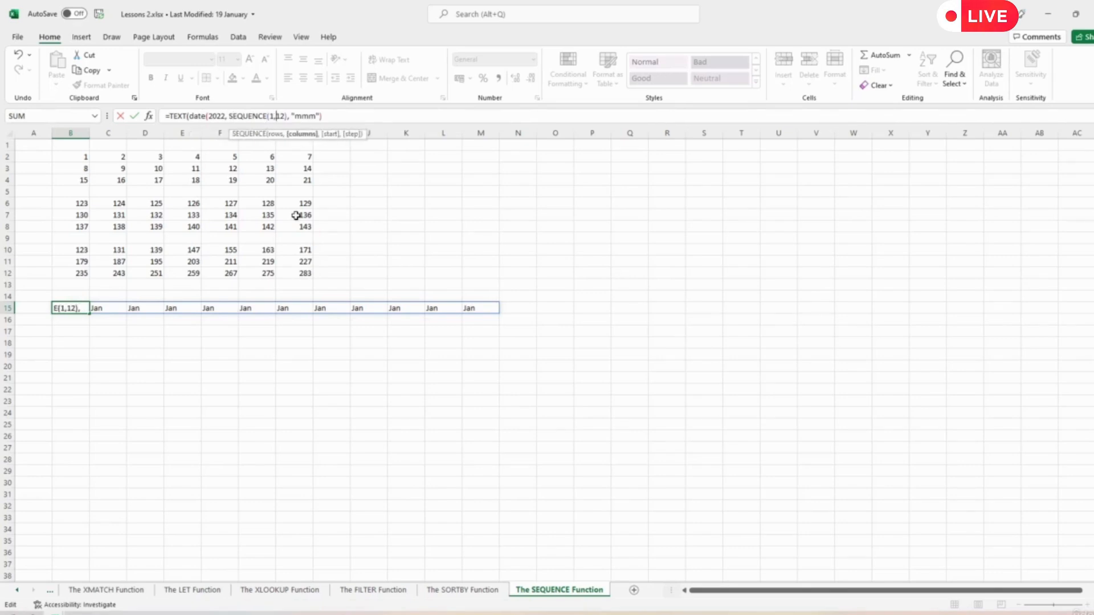
text(,)
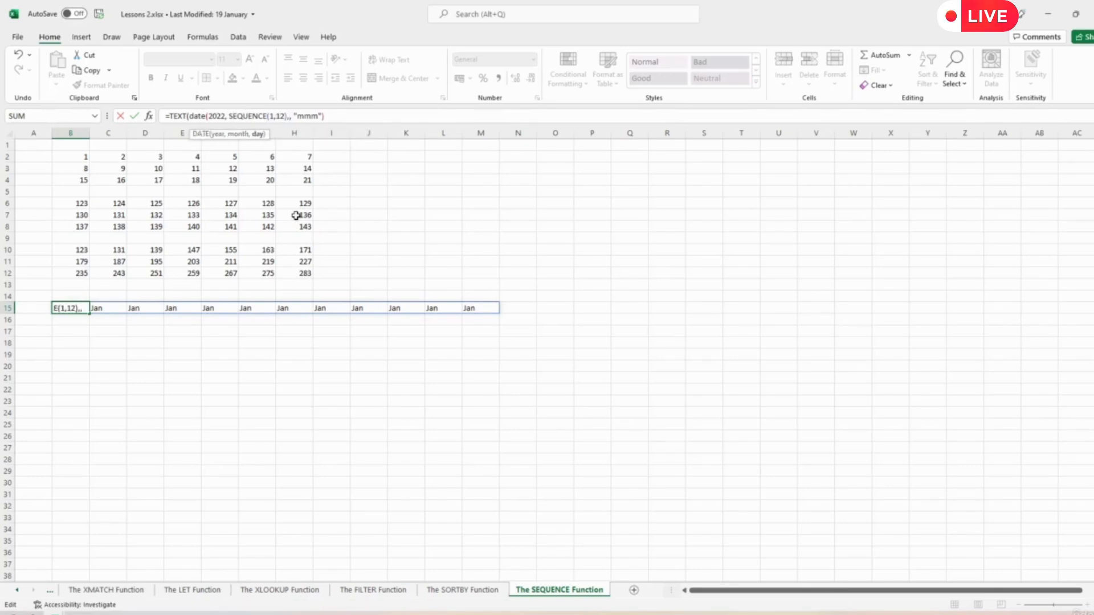
text( 1))
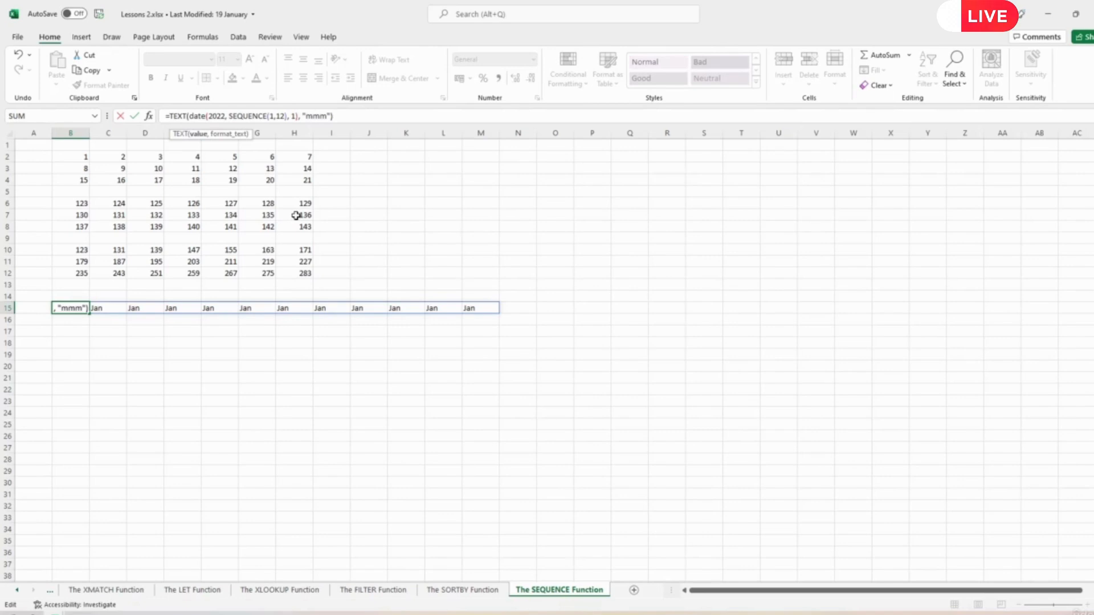
key(Return)
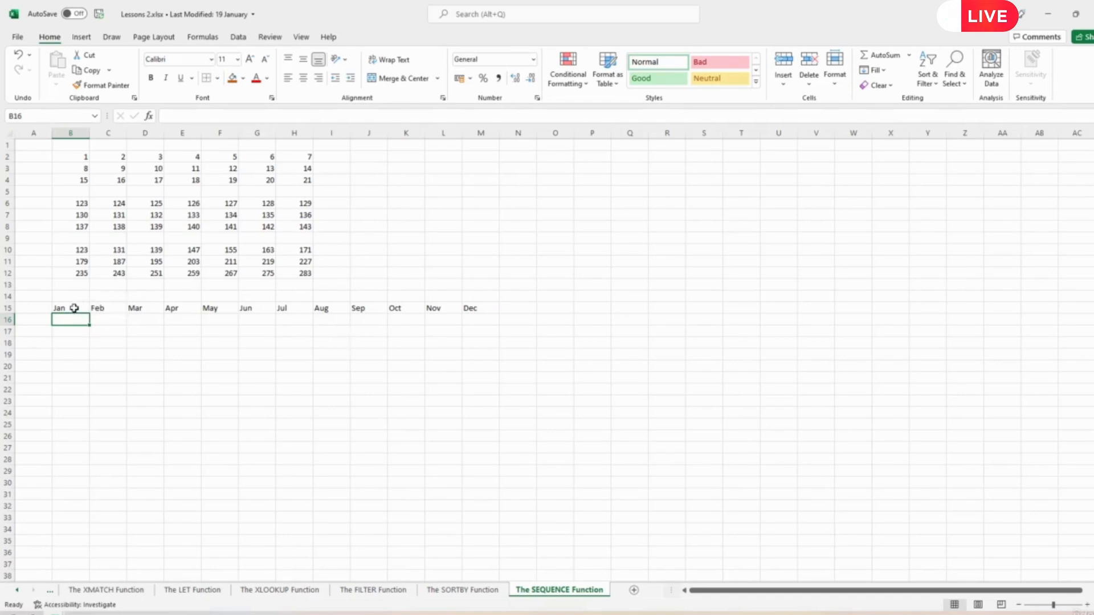
click(74, 308)
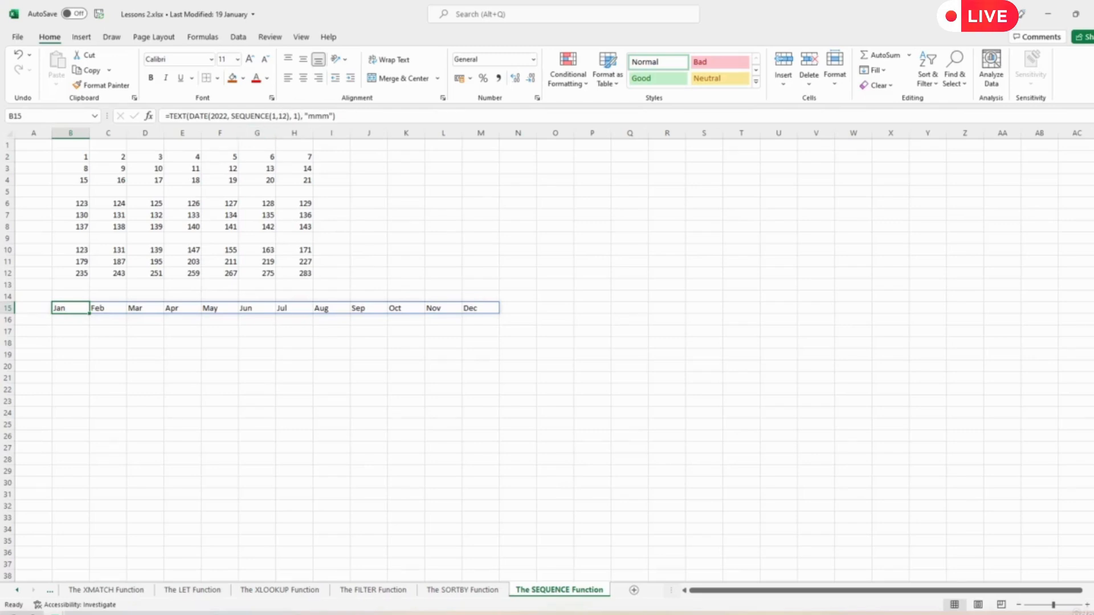
Enter =SEQUENCE(3, 7, INT(RAND()*100)) in cell B18 to generate a 3-by-7 grid with a random start.
click(66, 343)
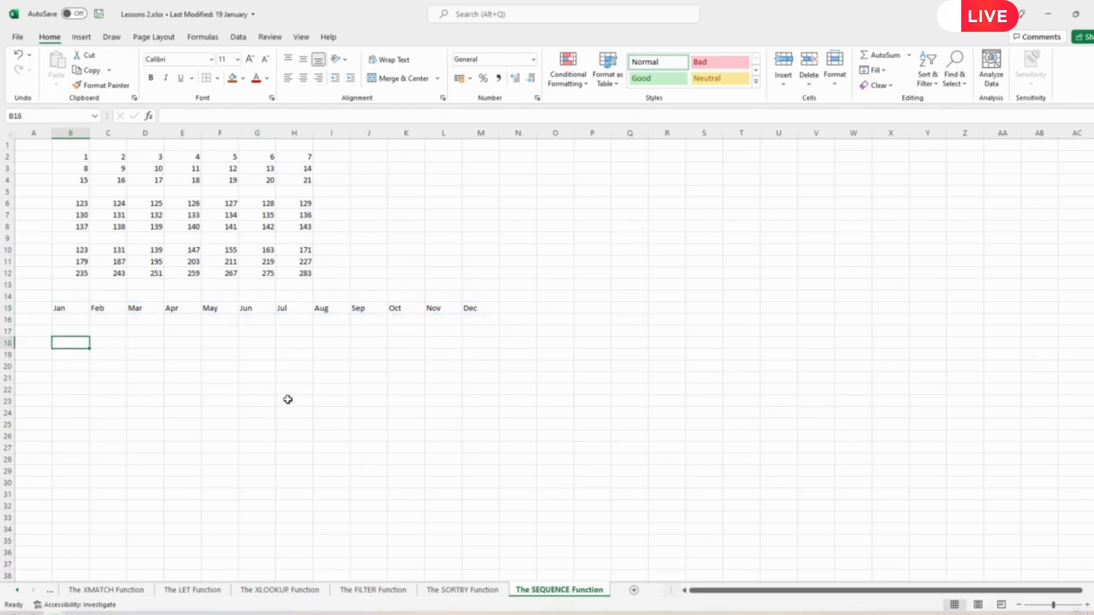
text(=seque)
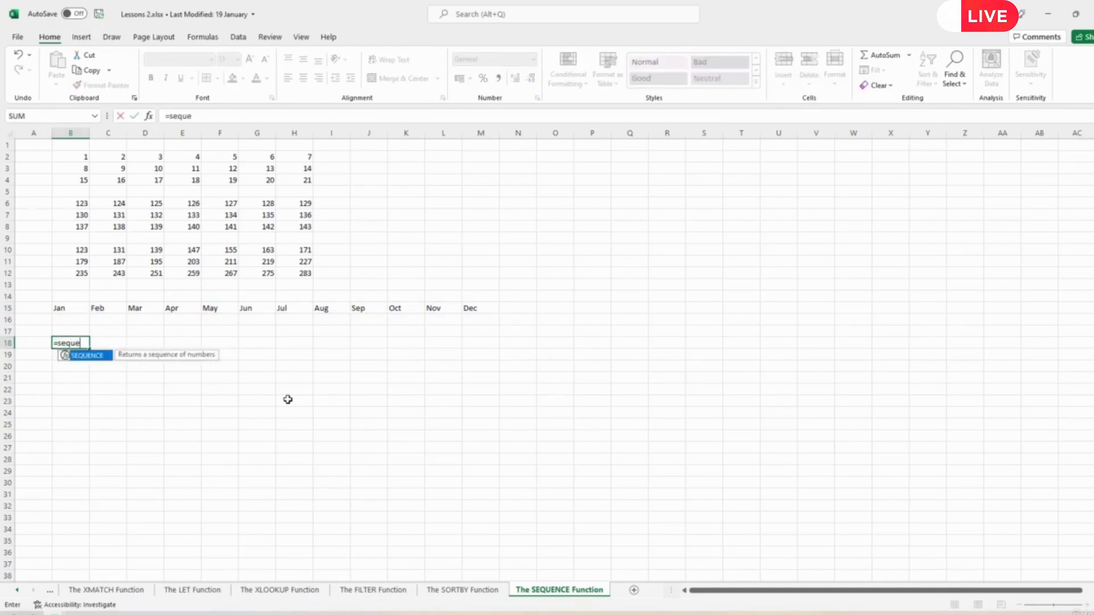
text(nce, 3,)
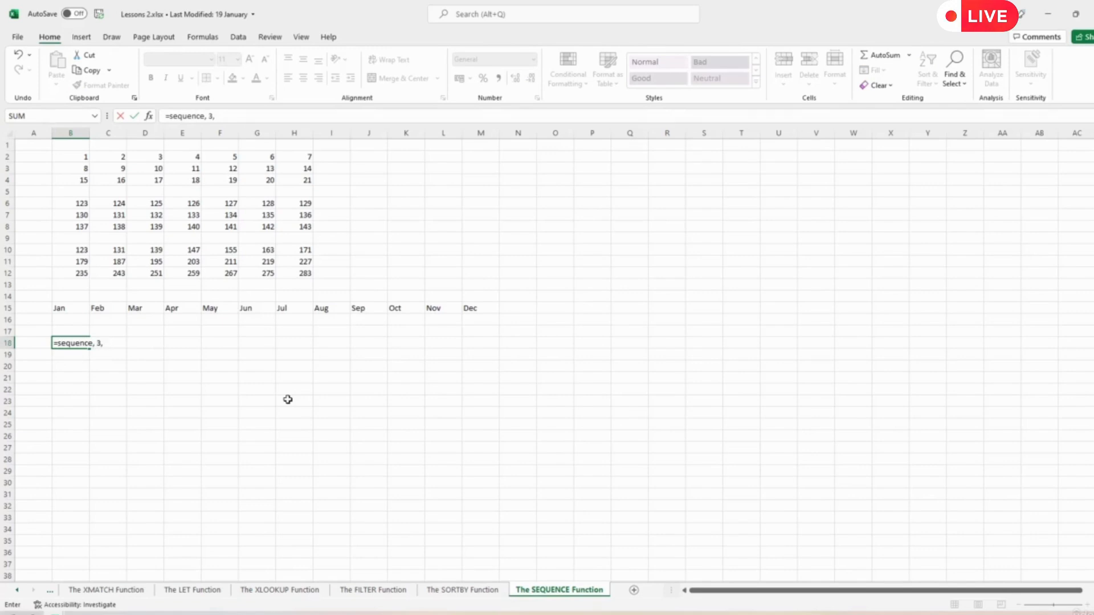
key(BackSpace)
key(BackSpace)
key(BackSpace)
key(BackSpace)
key(BackSpace)
text(()
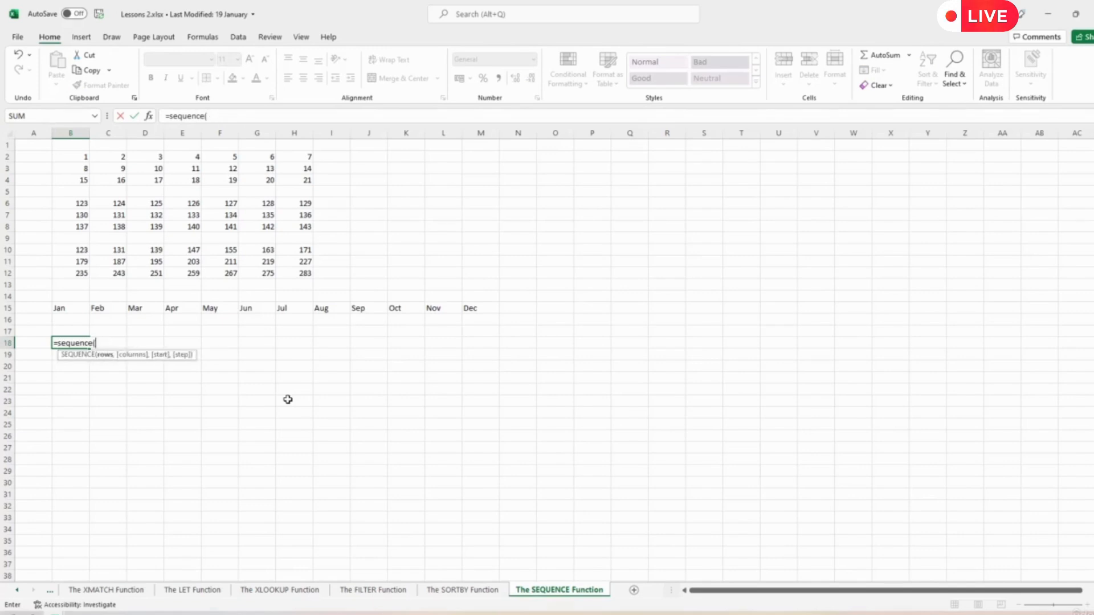
text(3, 7)
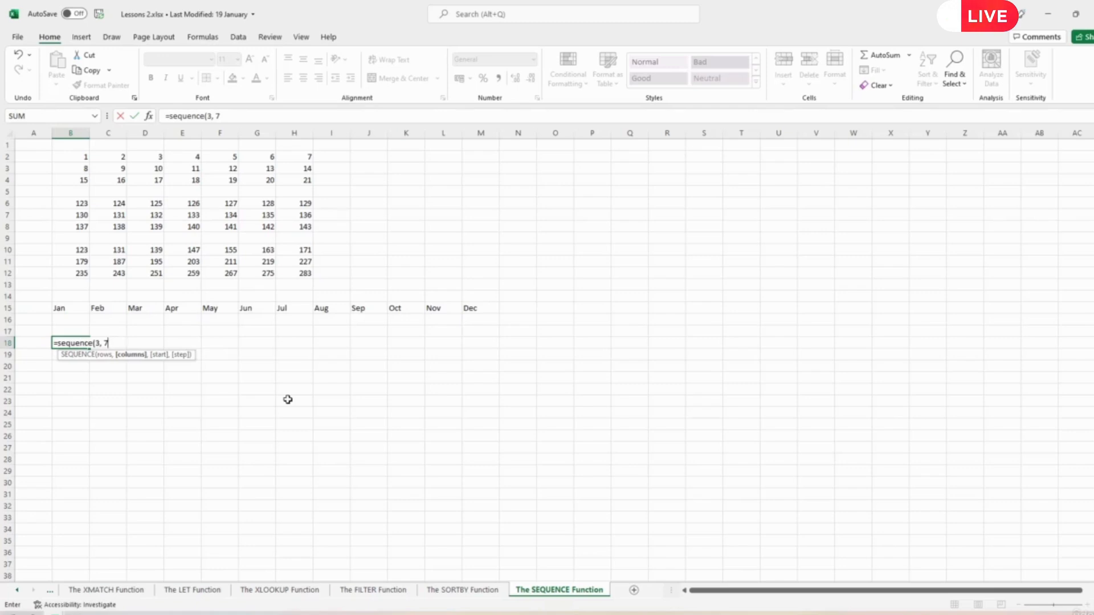
text(, int)
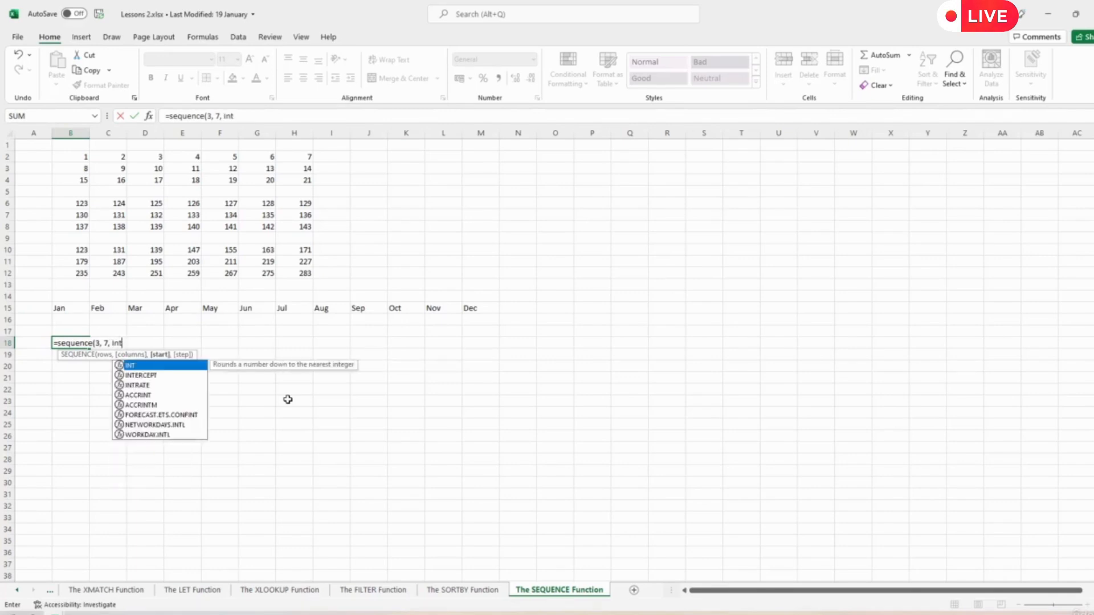
text((rand)
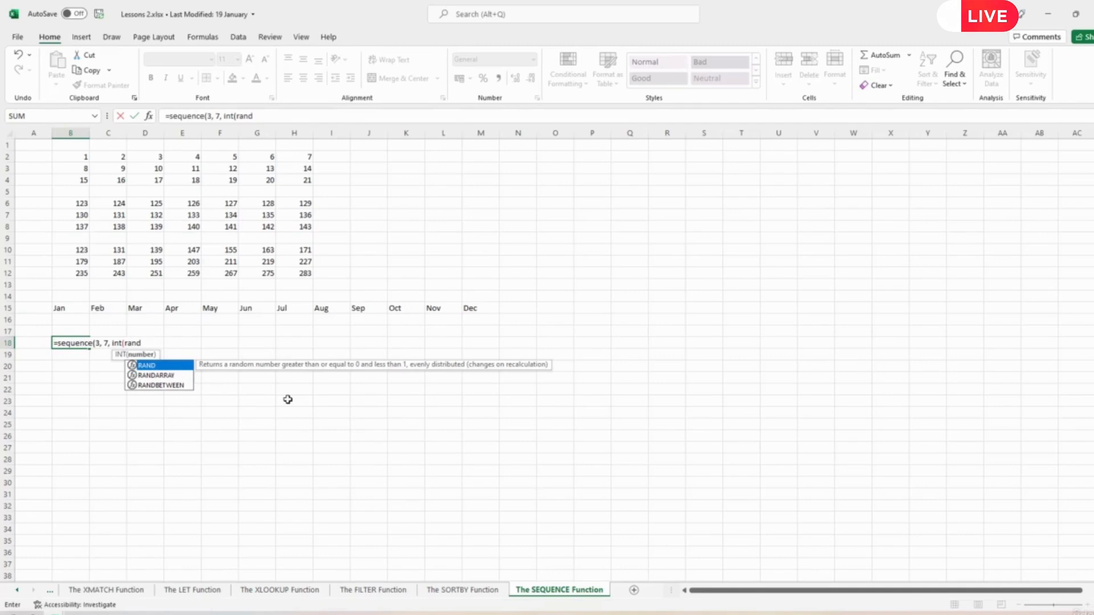
text(()*)
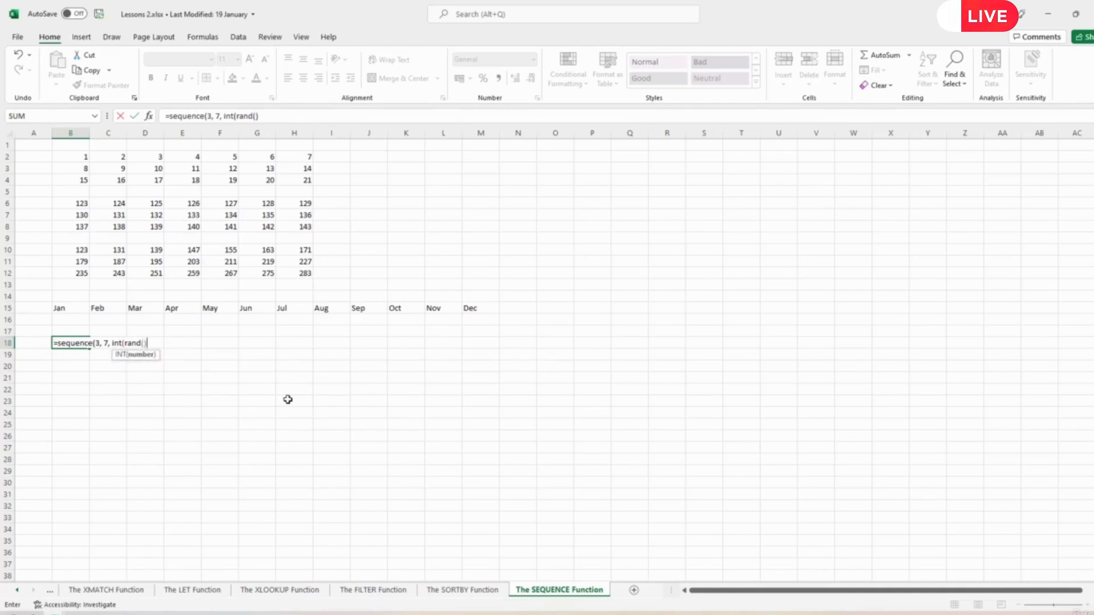
text(100))
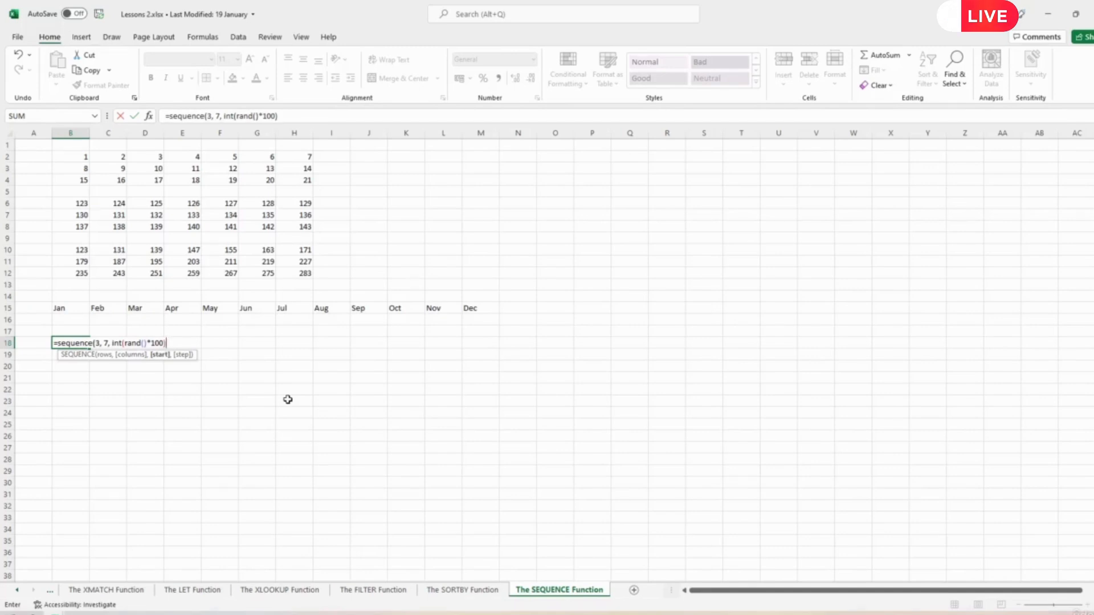
text())
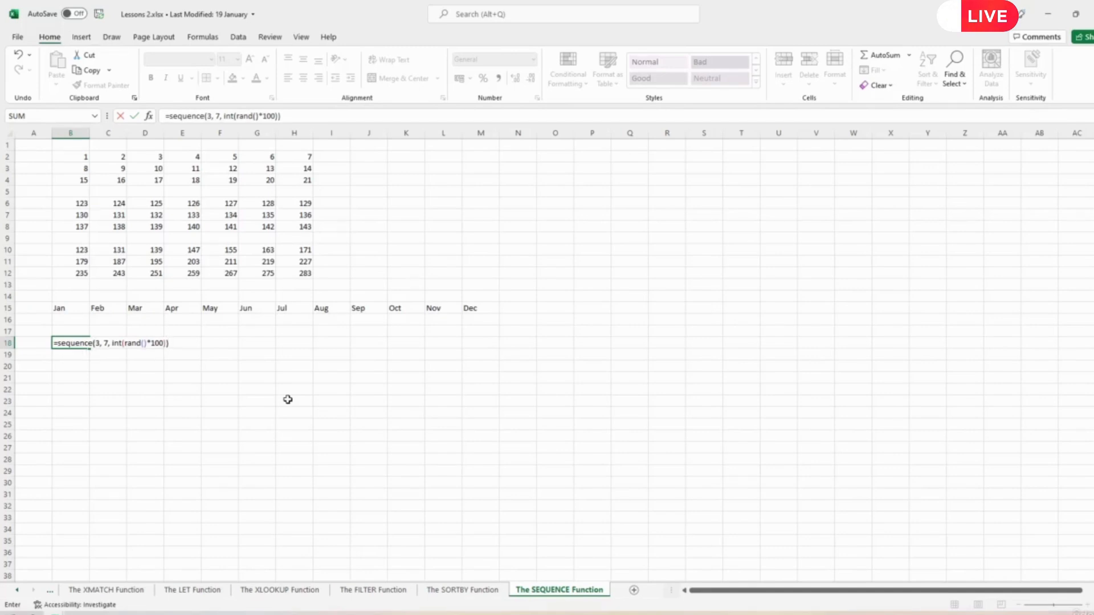
key(Return)
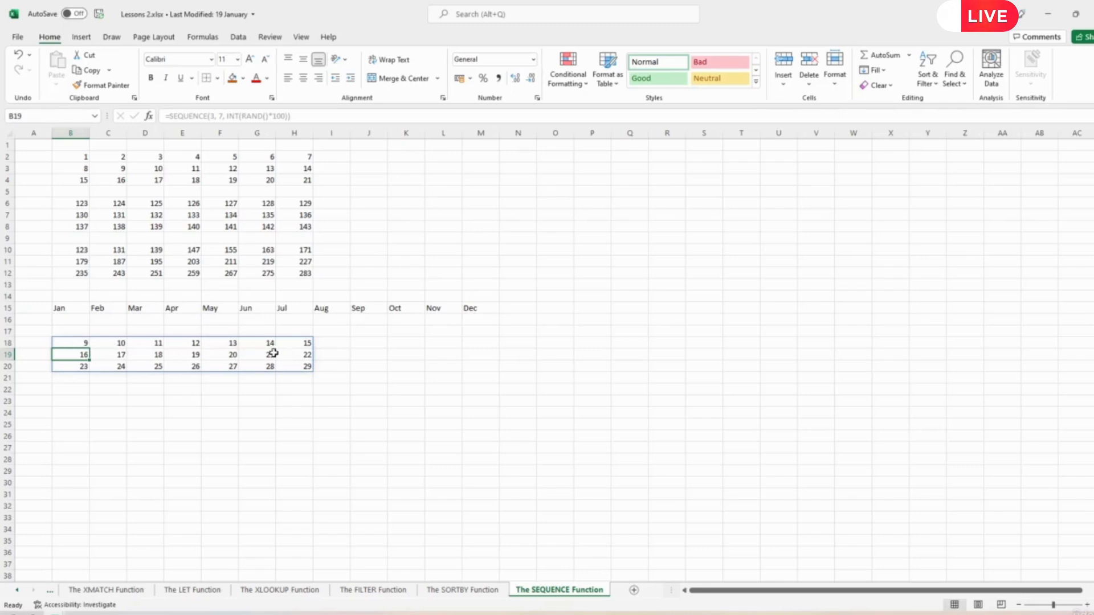
Add a random step argument to the SEQUENCE in cell B18, giving =SEQUENCE(3, 7, INT(RAND()*100), INT(RAND()*100)).
click(80, 343)
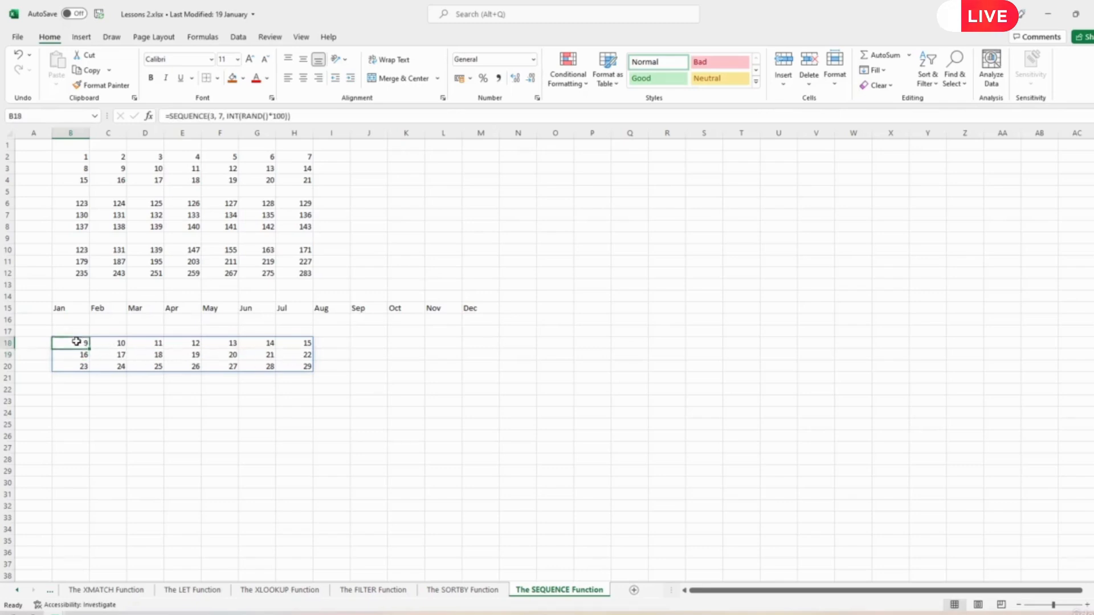
click(289, 115)
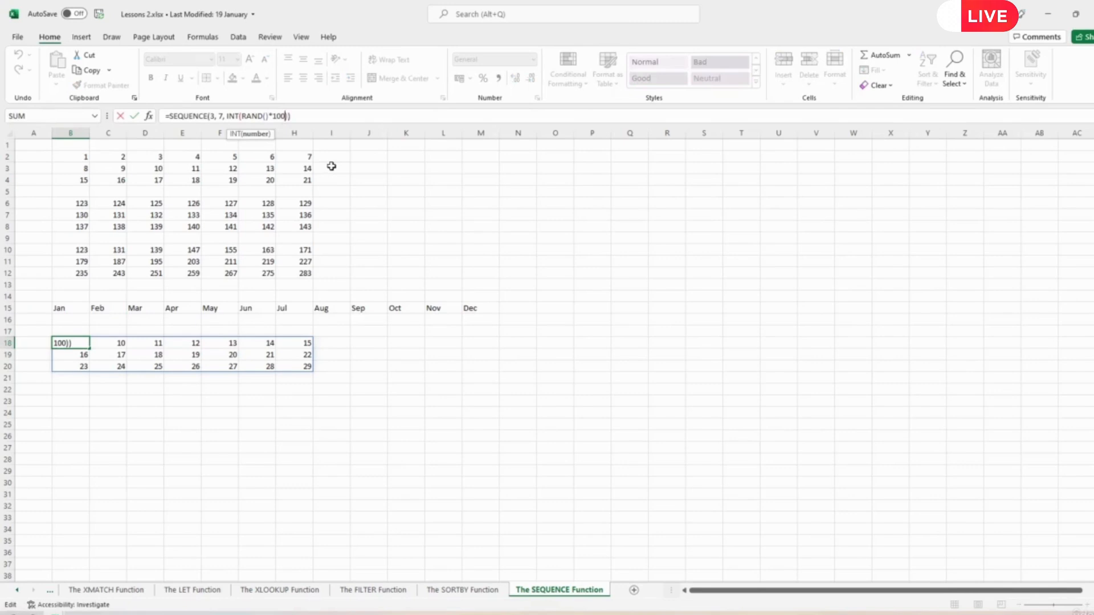
key(Right)
text(, int)
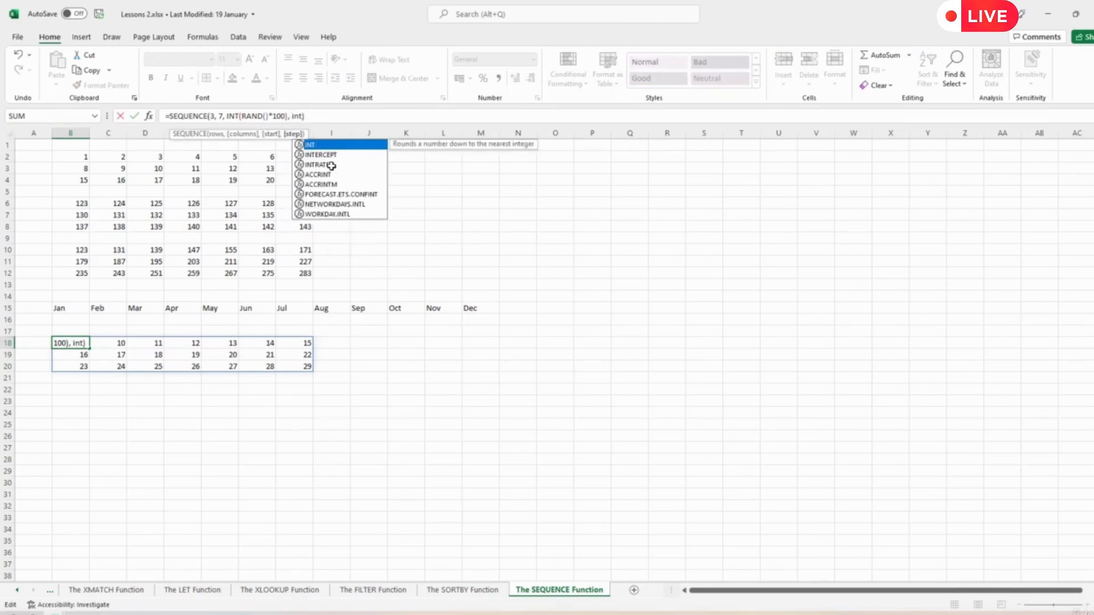
text((rand)
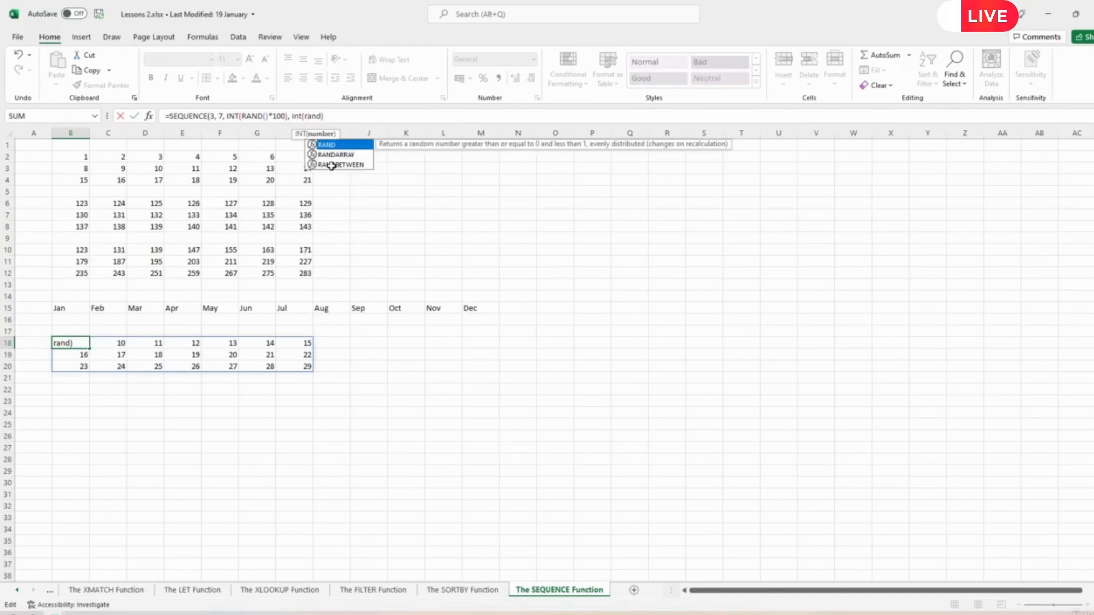
text(())
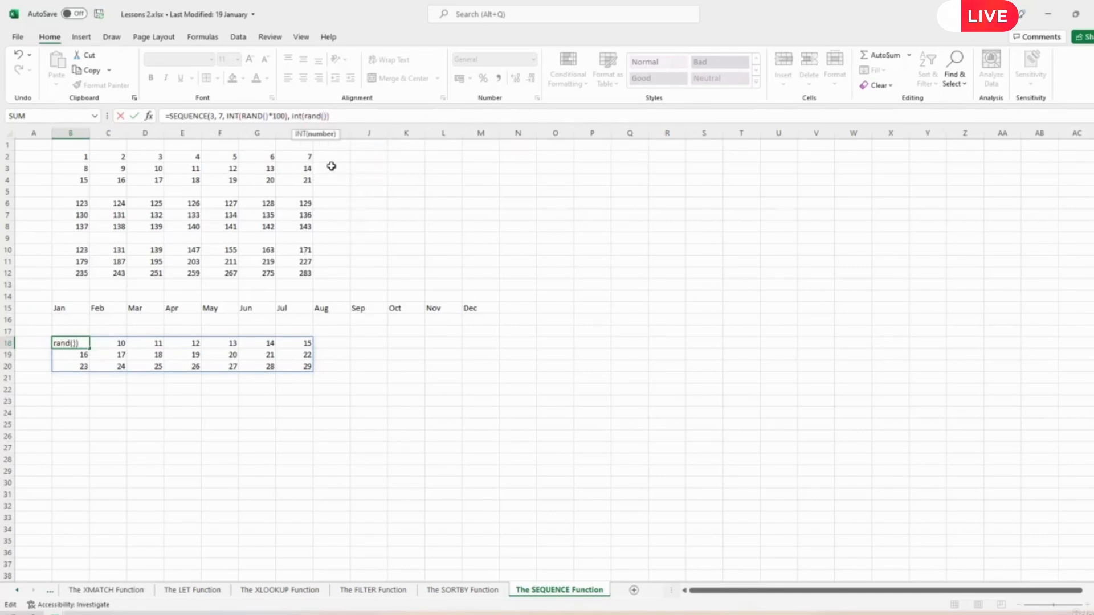
text(*100))
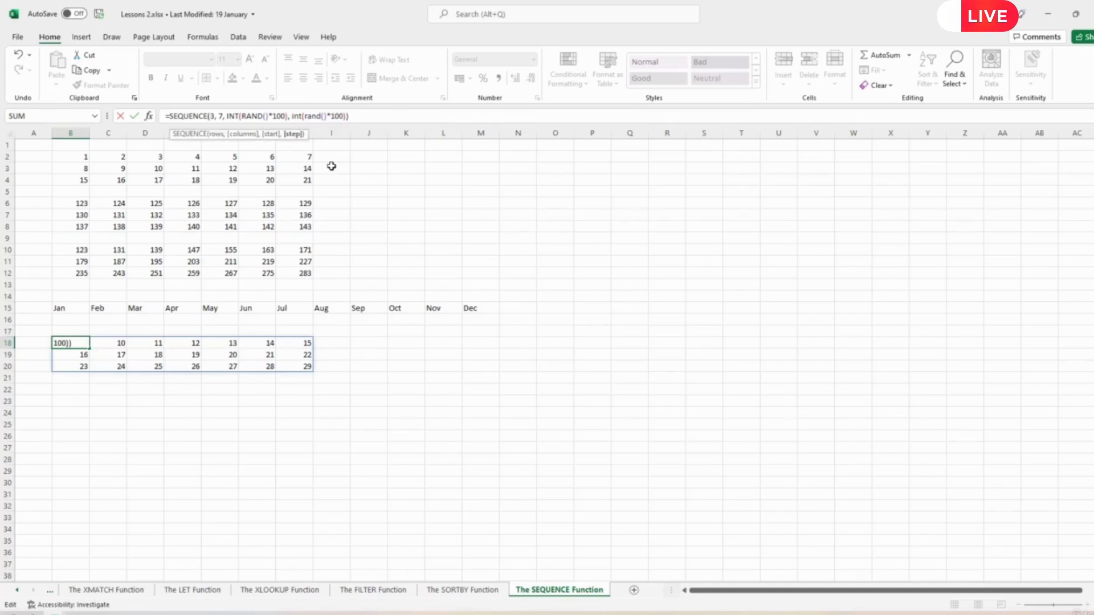
key(Return)
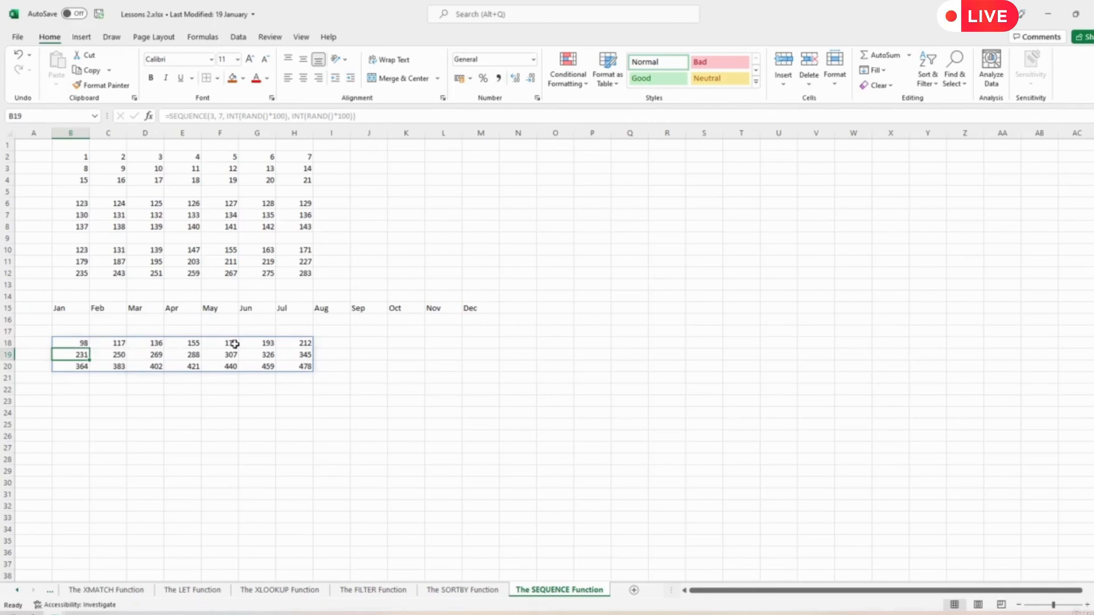
Re-enter the unchanged formula in cell B18 twice to regenerate the grid with new random start and step values.
click(71, 344)
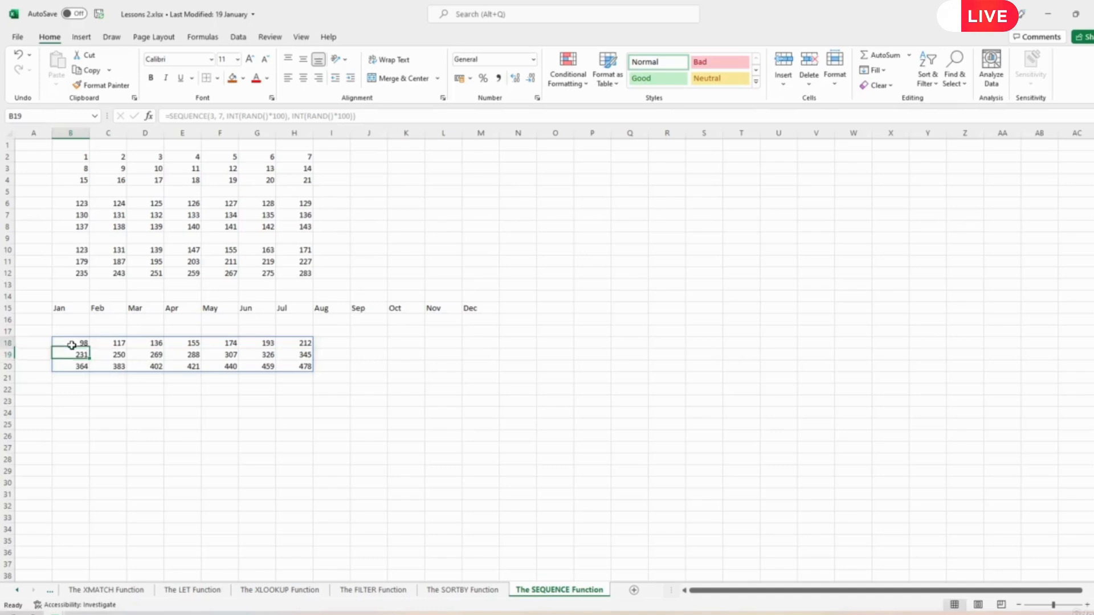
click(360, 116)
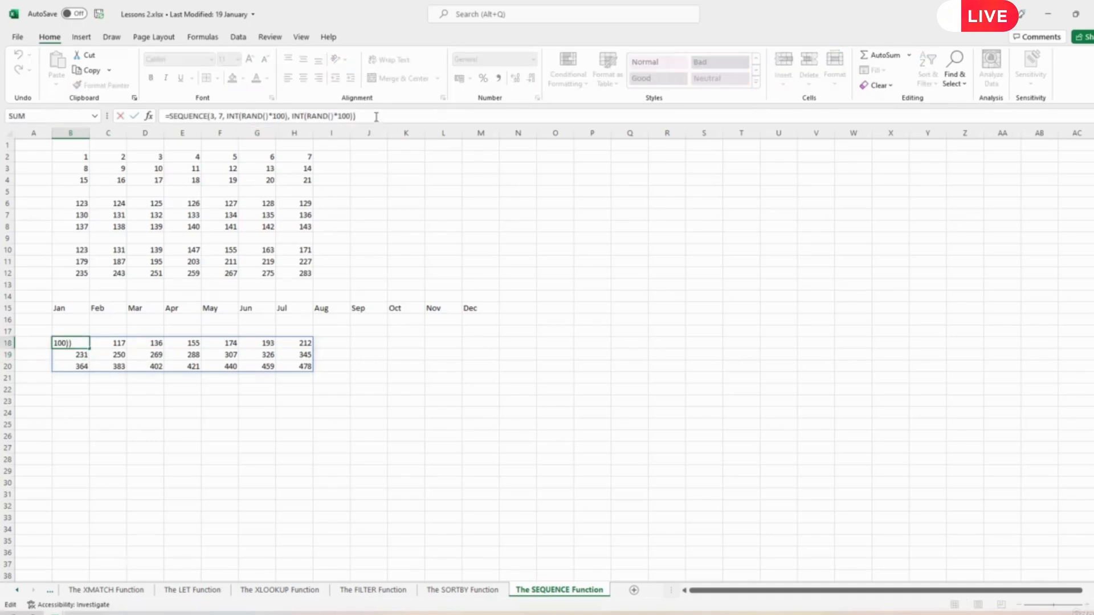
key(Return)
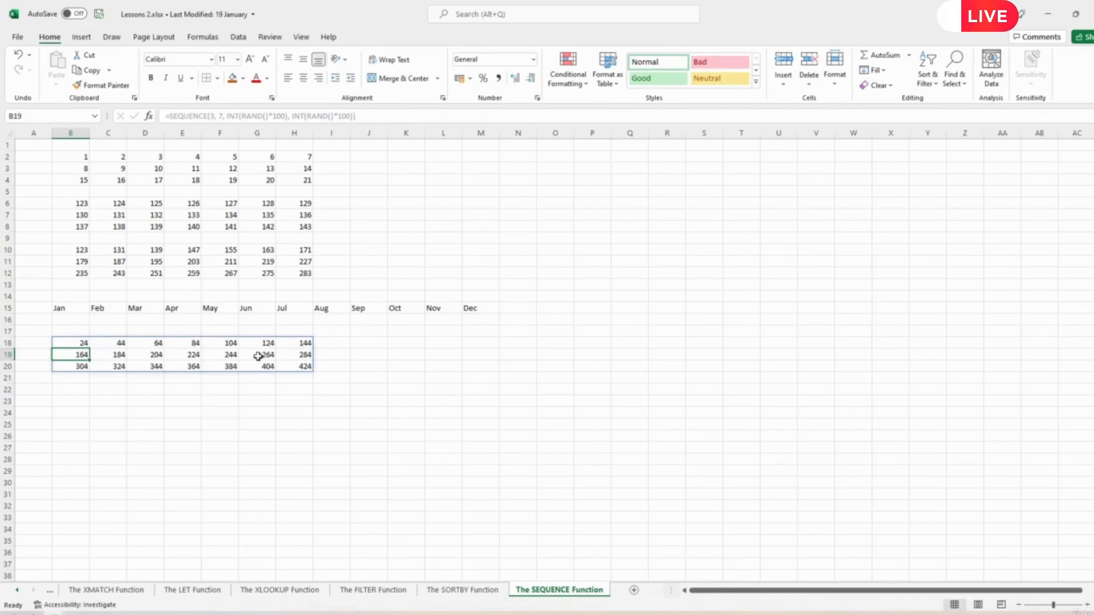
click(76, 343)
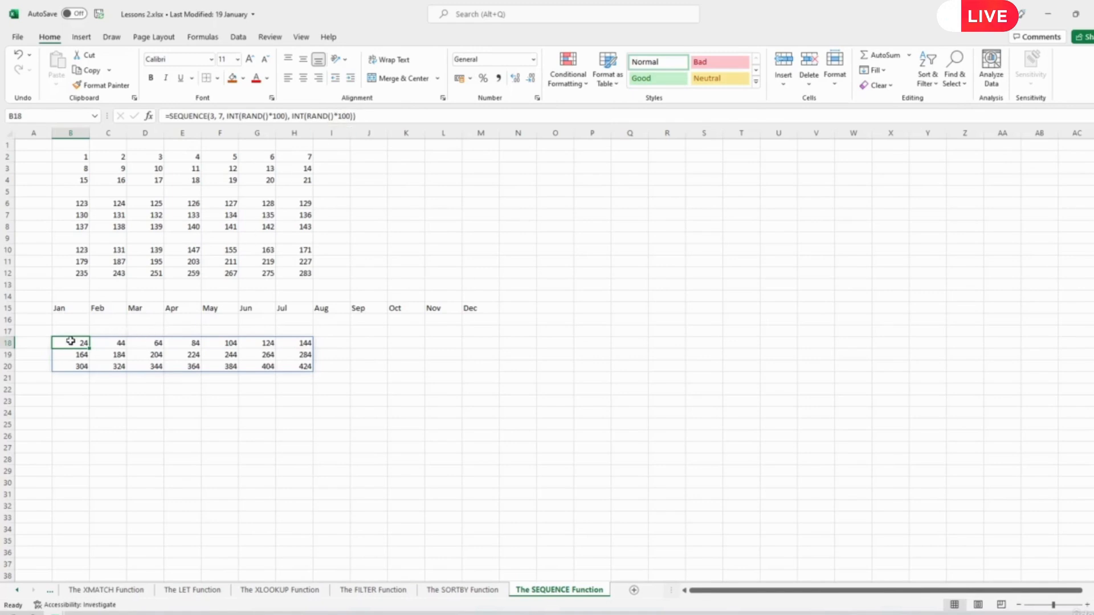
click(378, 114)
key(Return)
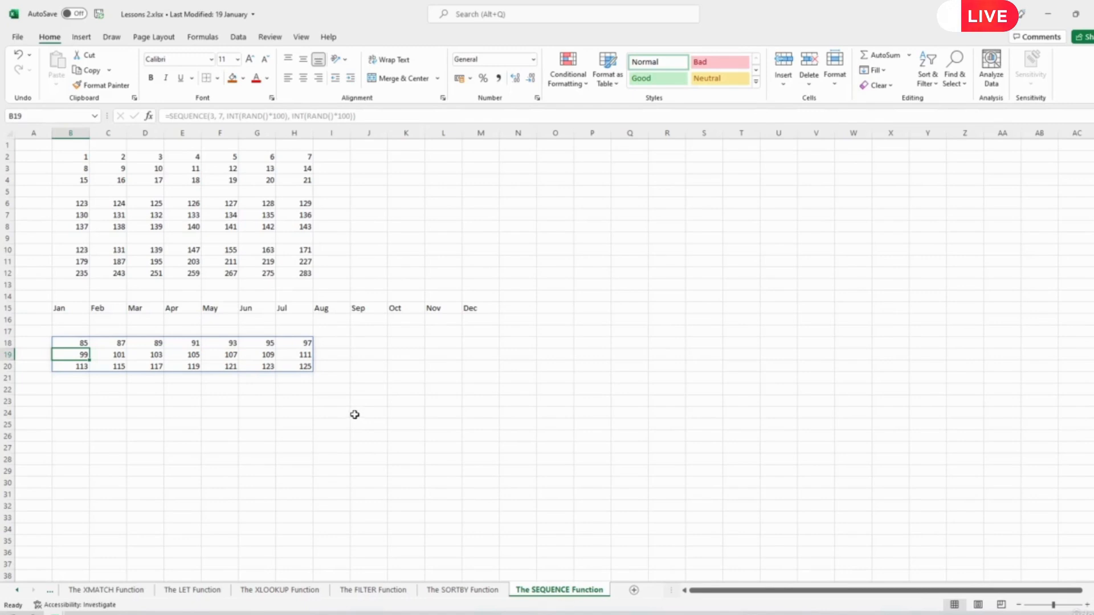
click(372, 385)
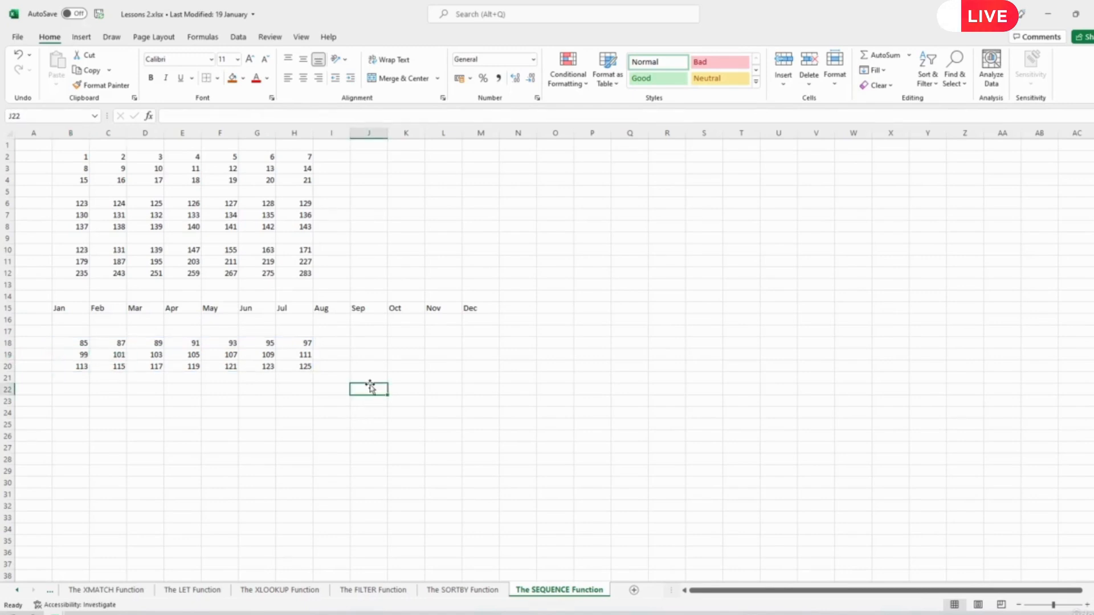